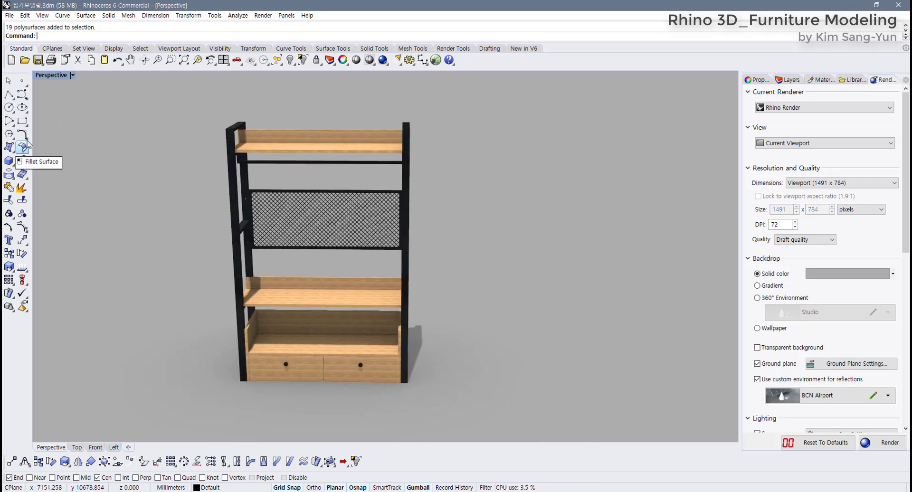
Examine the finished shelving unit model from several angles
{"action": "right_click_drag", "start_coordinate": [241, 170], "coordinate": [150, 143]}
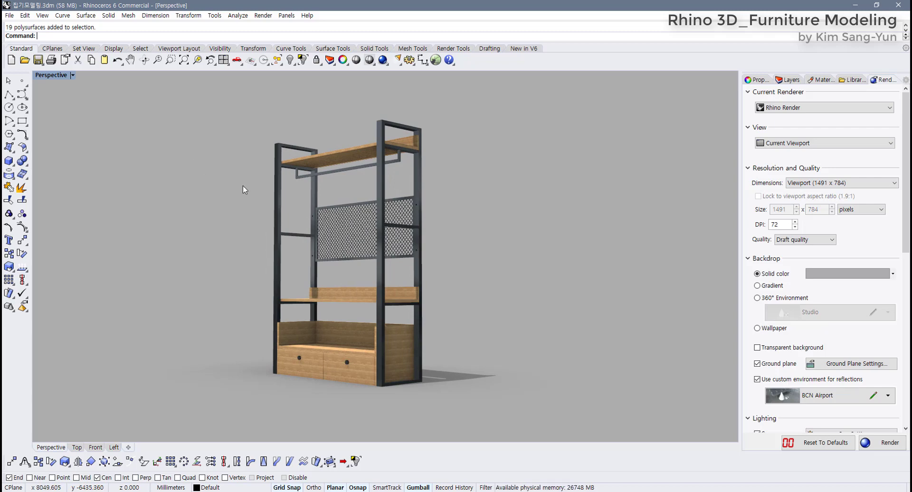
{"action": "right_click_drag", "start_coordinate": [244, 186], "coordinate": [380, 224]}
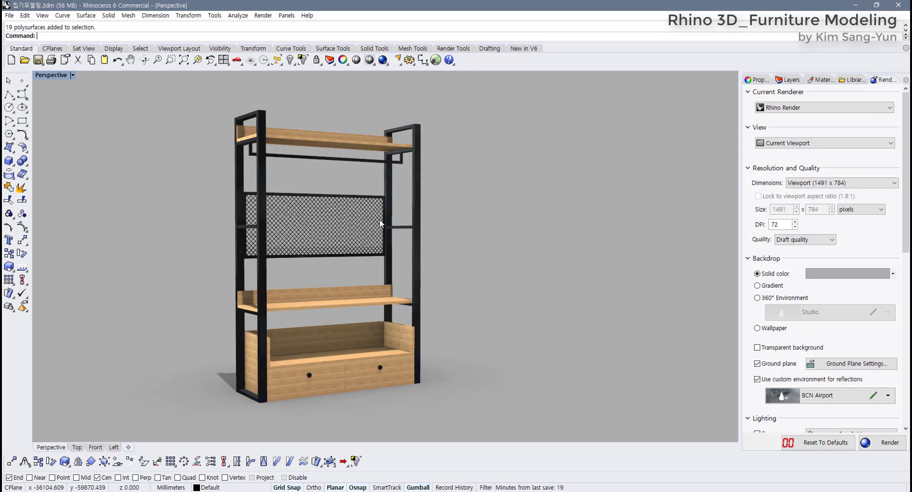
{"action": "right_click_drag", "start_coordinate": [481, 281], "coordinate": [323, 344]}
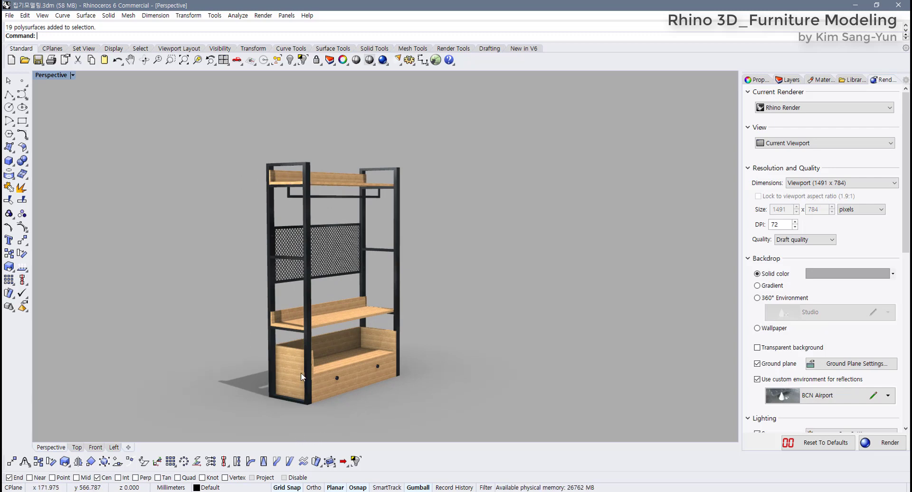
{"action": "right_click_drag", "start_coordinate": [297, 372], "coordinate": [278, 308]}
{"action": "scroll", "coordinate": [305, 290], "scroll_direction": "up", "scroll_amount": 2}
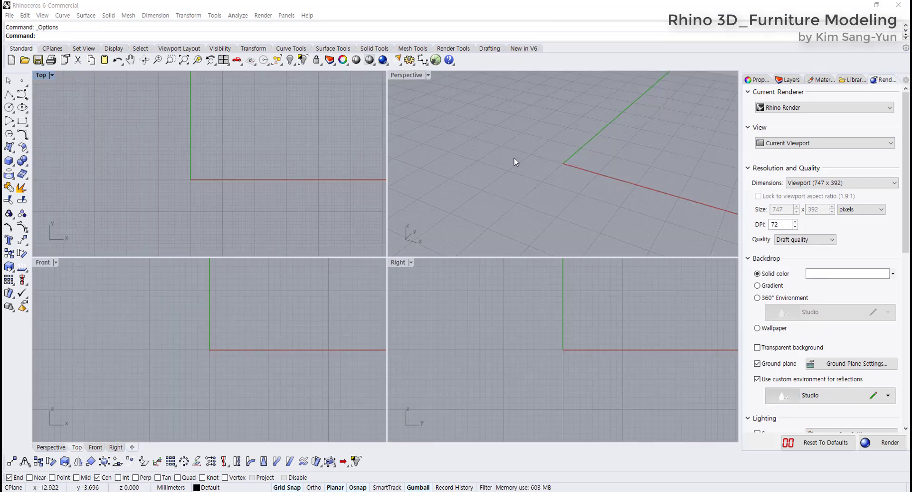
Set the grid line count to 300 and the minor grid line spacing to 10 mm for all viewports
{"action": "right_click_drag", "start_coordinate": [506, 187], "coordinate": [519, 159]}
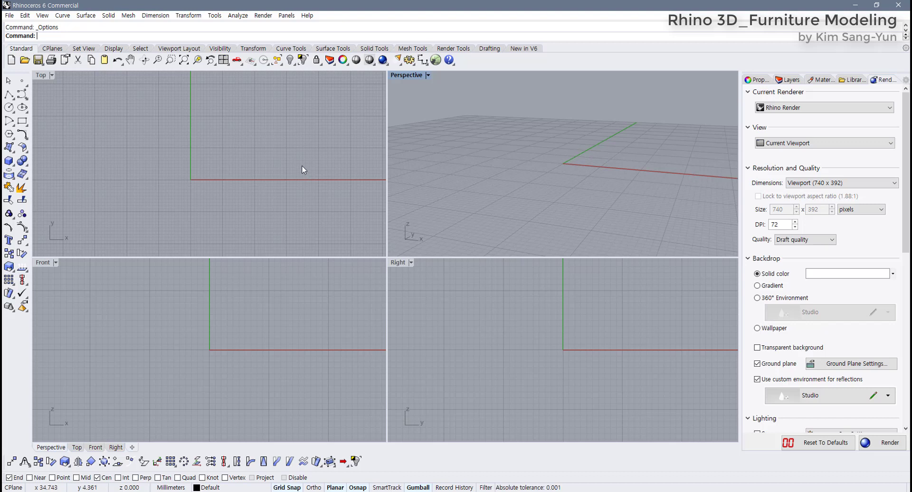
{"action": "left_click", "coordinate": [410, 61]}
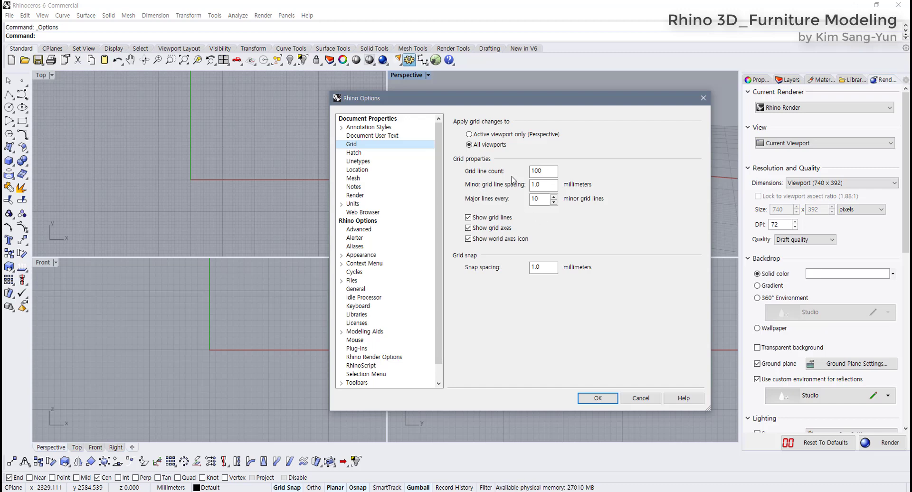
{"action": "double_click", "coordinate": [542, 173]}
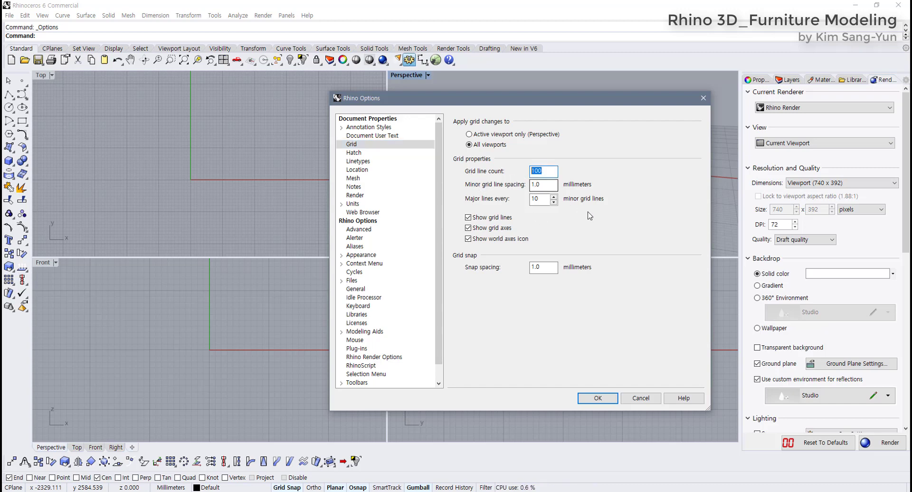
{"action": "left_click_drag", "start_coordinate": [600, 107], "coordinate": [503, 113]}
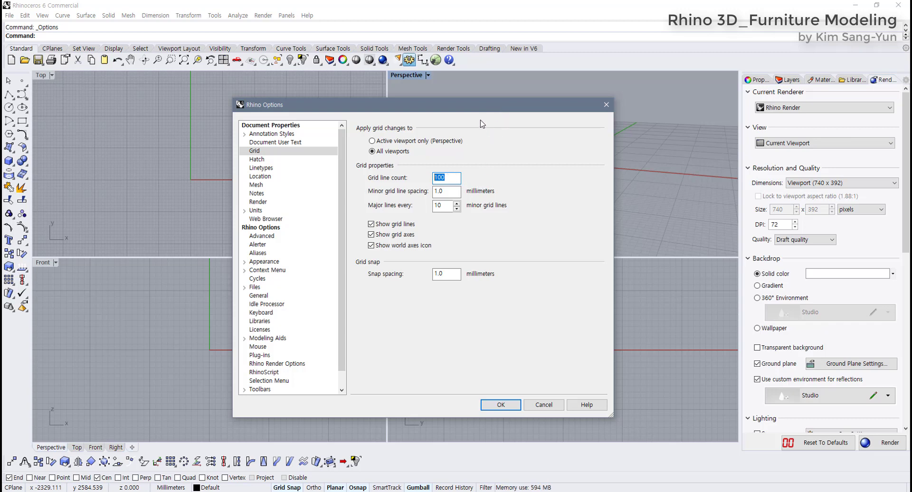
{"action": "left_click_drag", "start_coordinate": [496, 107], "coordinate": [583, 107]}
{"action": "type", "text": "300"}
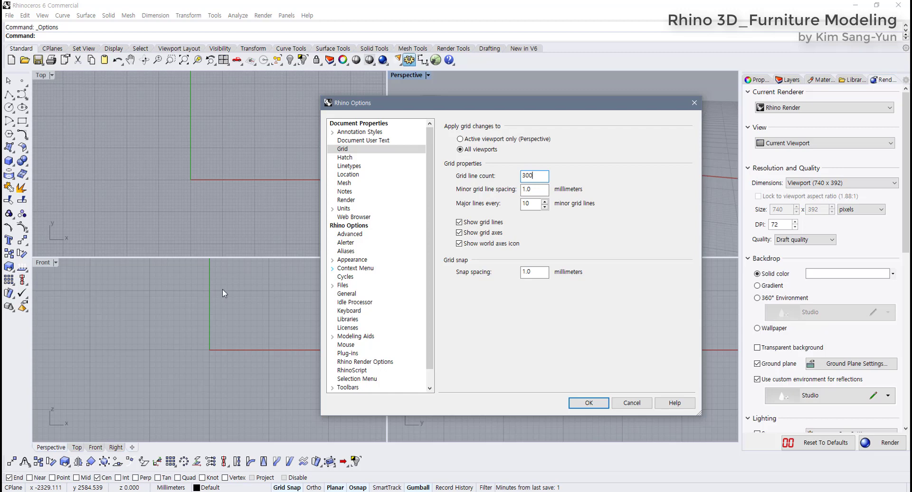
{"action": "key", "text": "Tab"}
{"action": "type", "text": "10"}
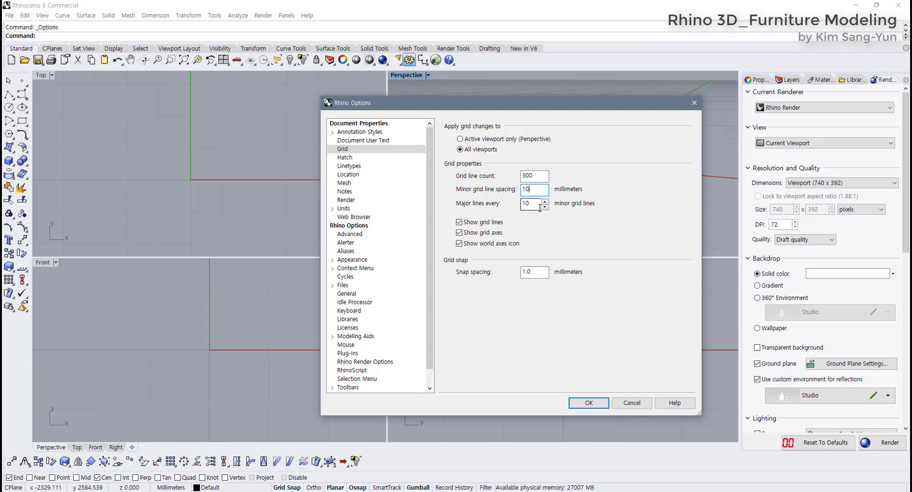
Set the grid snap spacing to 10 mm and apply the grid options
{"action": "left_click_drag", "start_coordinate": [535, 205], "coordinate": [518, 205]}
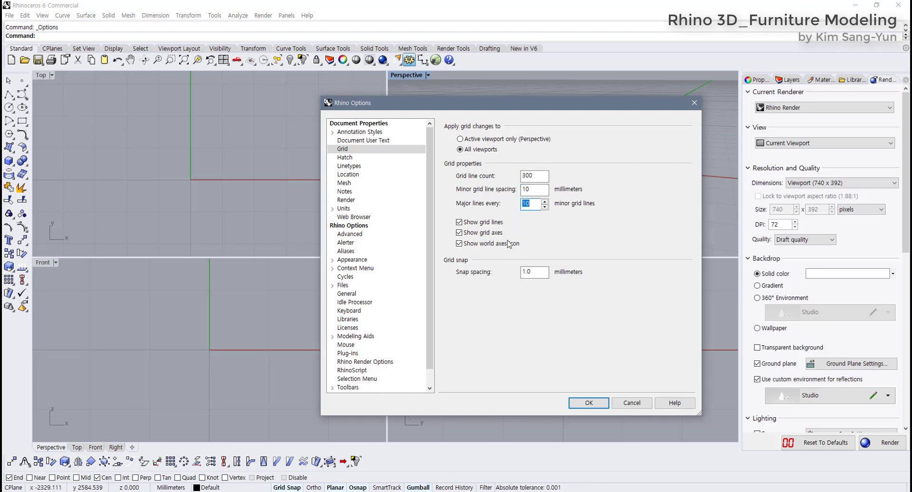
{"action": "left_click_drag", "start_coordinate": [547, 272], "coordinate": [518, 273]}
{"action": "type", "text": "1"}
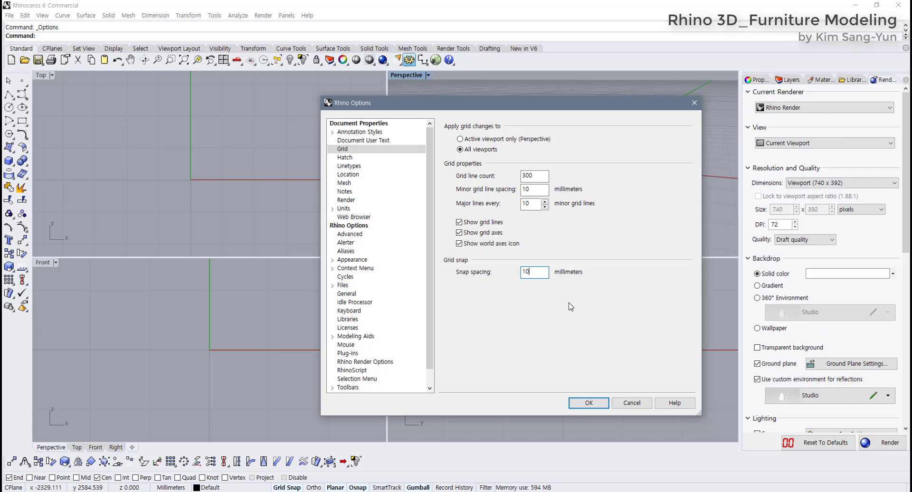
{"action": "left_click", "coordinate": [590, 404]}
Review the grid line count, minor and major line spacing, and snap spacing in the grid options
{"action": "scroll", "coordinate": [289, 204], "scroll_direction": "down", "scroll_amount": 5}
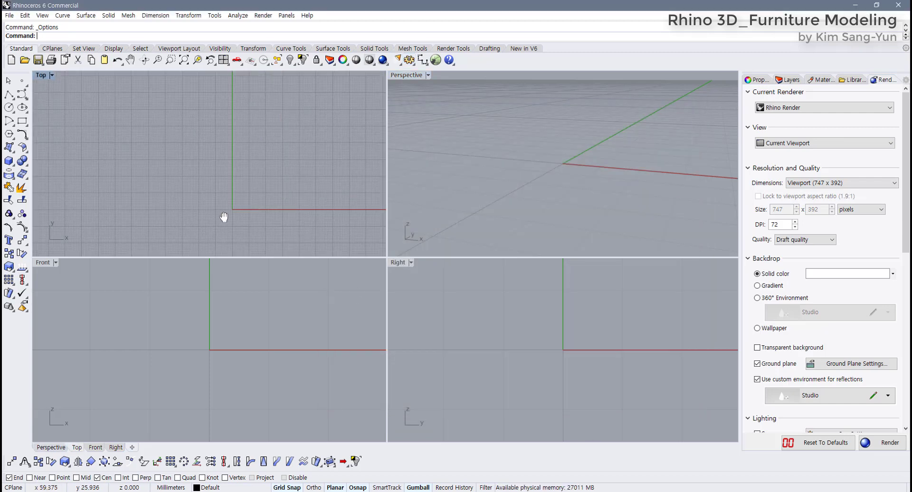
{"action": "right_click_drag", "start_coordinate": [222, 216], "coordinate": [252, 138]}
{"action": "scroll", "coordinate": [236, 205], "scroll_direction": "up", "scroll_amount": 4}
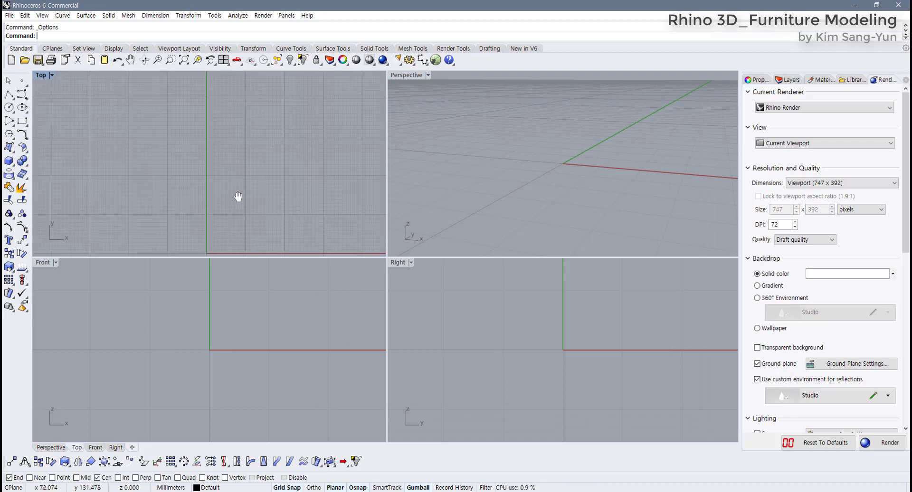
{"action": "left_click", "coordinate": [409, 60]}
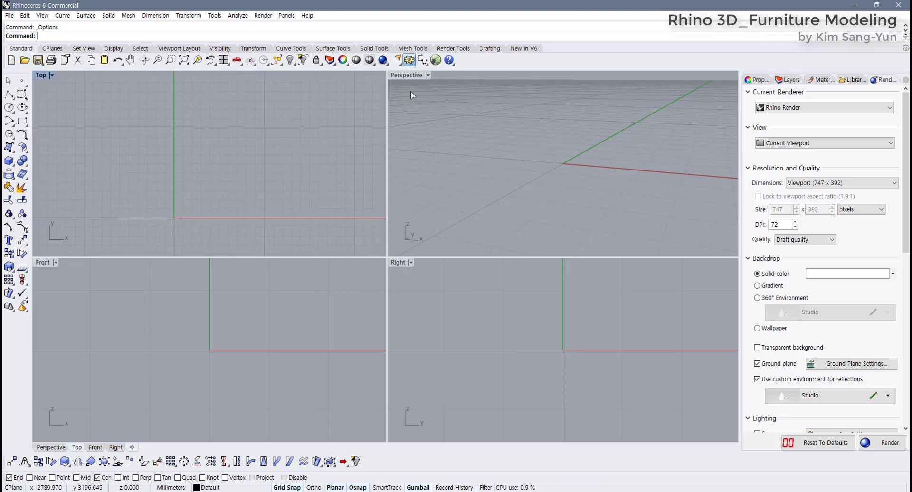
{"action": "double_click", "coordinate": [526, 204]}
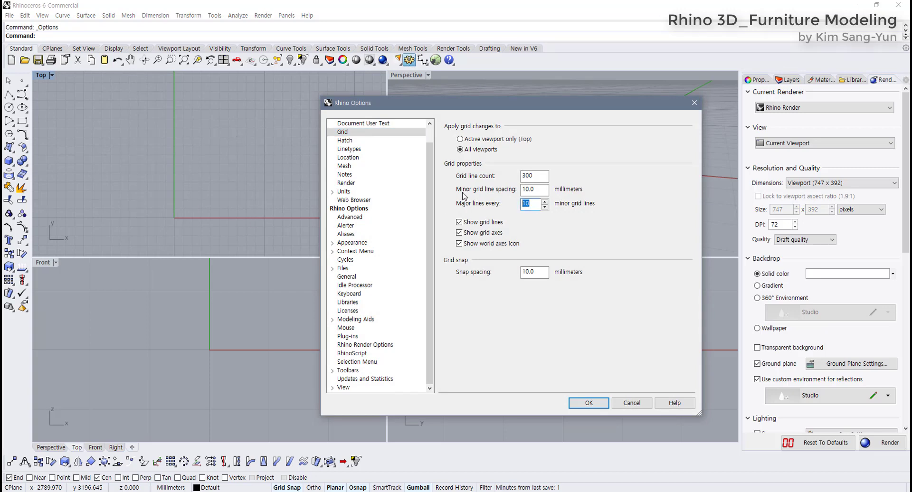
{"action": "double_click", "coordinate": [526, 190]}
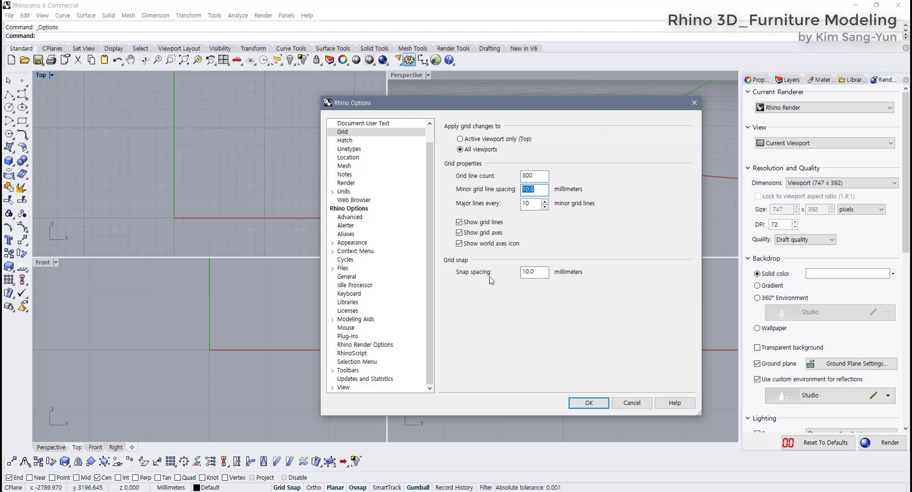
{"action": "left_click", "coordinate": [534, 273]}
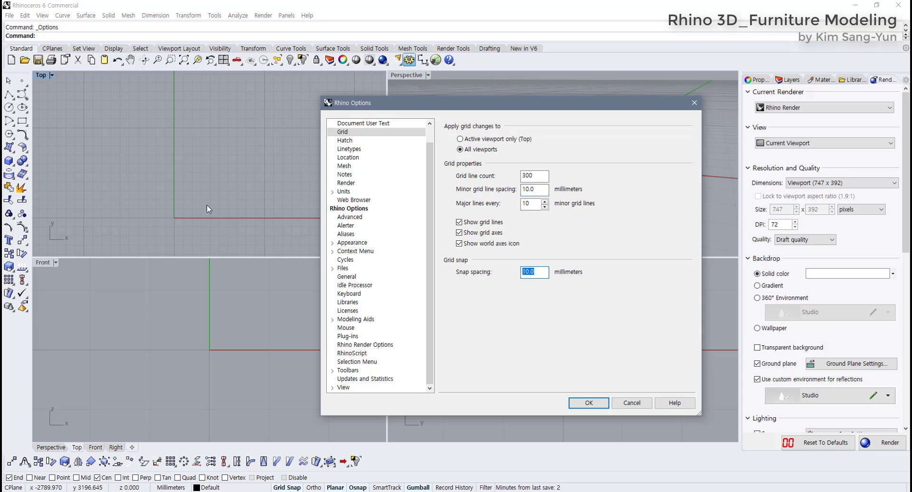
{"action": "left_click", "coordinate": [528, 190]}
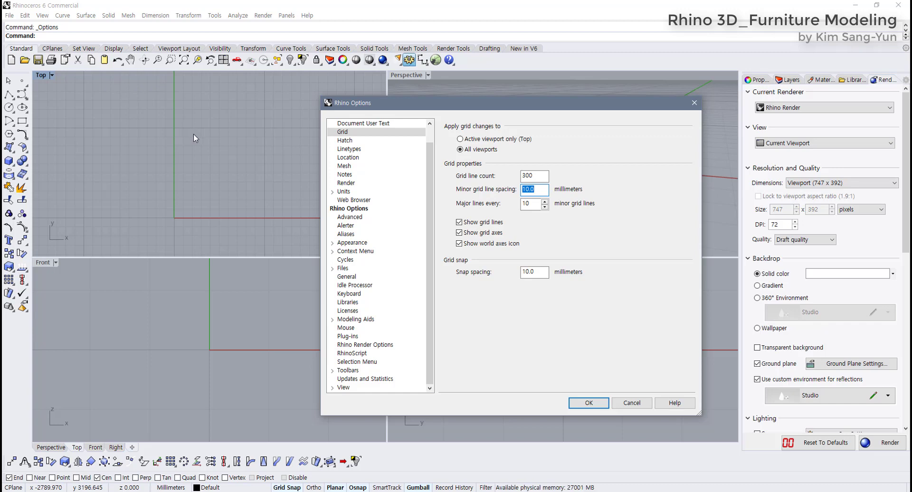
{"action": "left_click", "coordinate": [541, 176]}
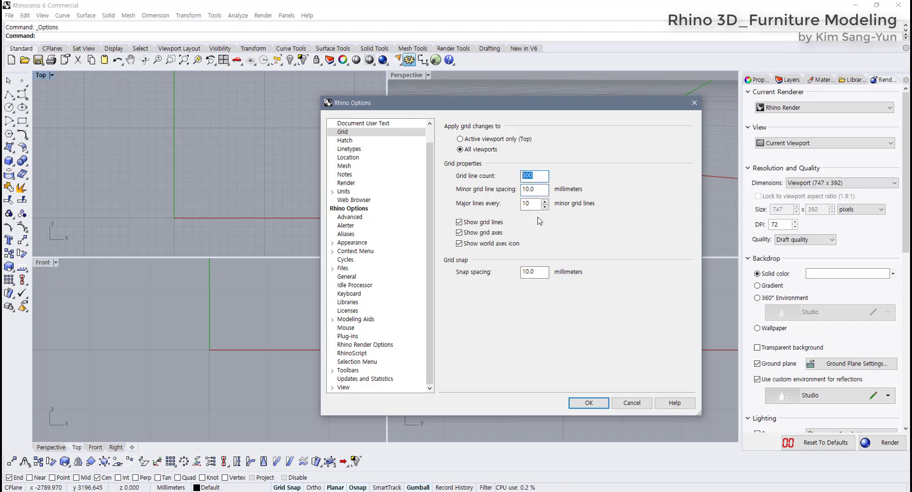
{"action": "left_click", "coordinate": [589, 403]}
Examine how far the grid extends from the origin in the Top view
{"action": "scroll", "coordinate": [277, 210], "scroll_direction": "down", "scroll_amount": 8}
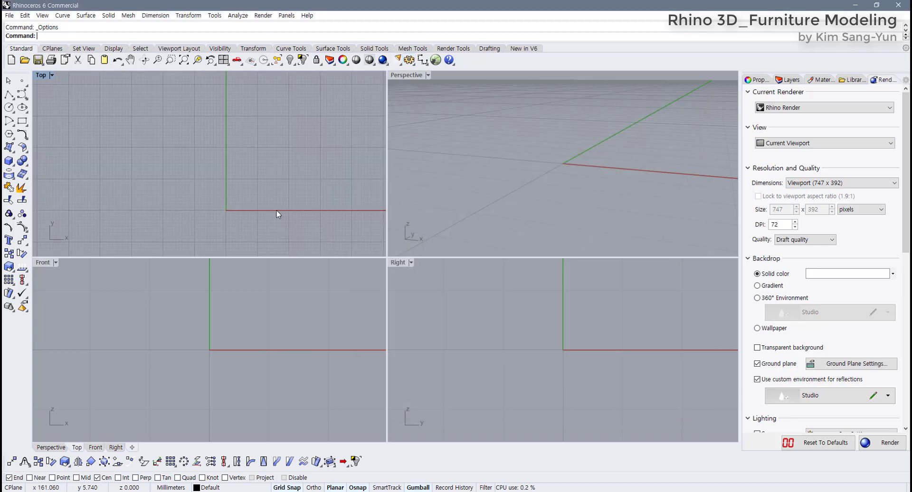
{"action": "scroll", "coordinate": [221, 217], "scroll_direction": "down", "scroll_amount": 5}
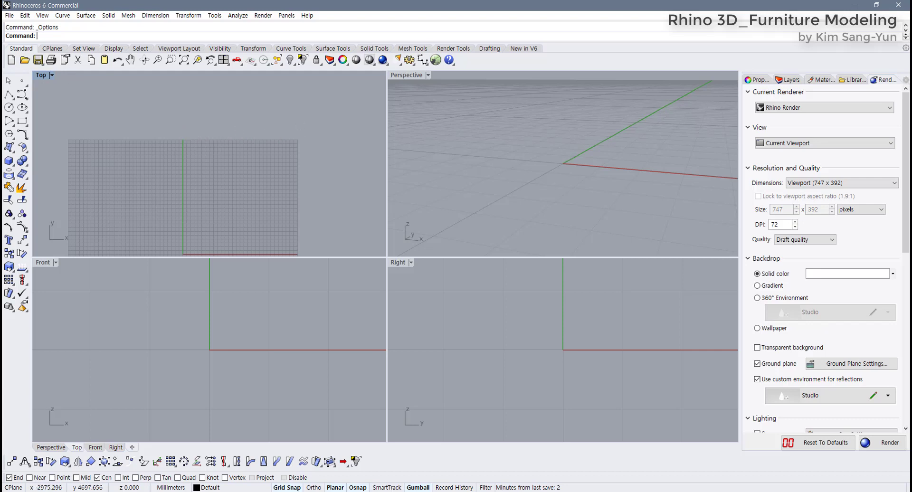
{"action": "right_click_drag", "start_coordinate": [333, 223], "coordinate": [342, 213]}
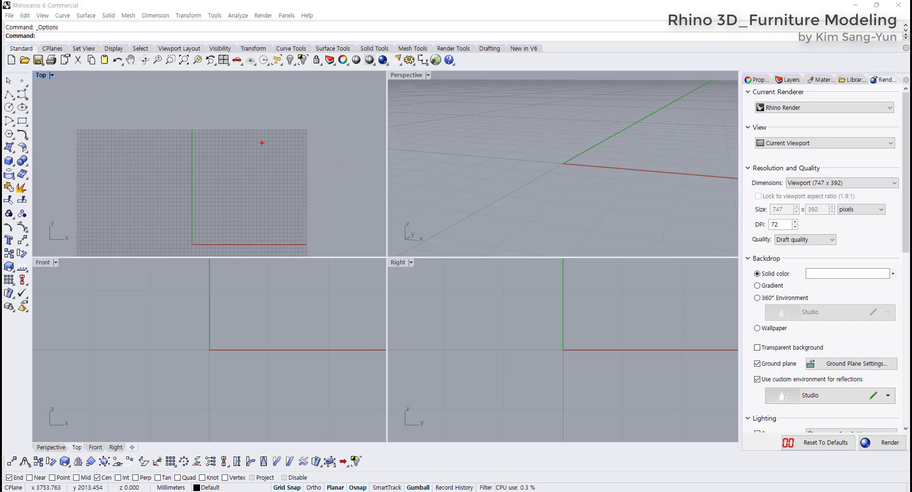
{"action": "mouse_move", "coordinate": [191, 130]}
{"action": "left_mouse_down"}
{"action": "mouse_move", "coordinate": [321, 130]}
{"action": "mouse_move", "coordinate": [306, 130]}
{"action": "left_mouse_up"}
{"action": "left_click_drag", "start_coordinate": [260, 117], "coordinate": [283, 128]}
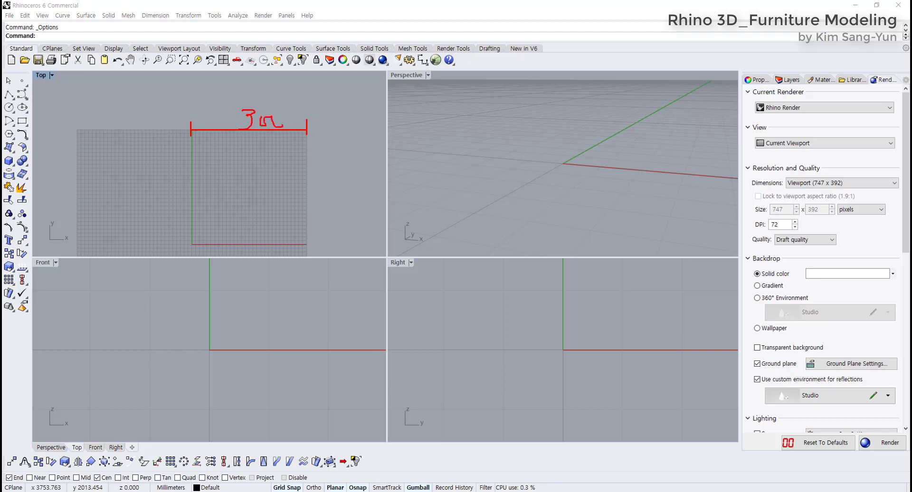
{"action": "key", "text": "Escape"}
{"action": "scroll", "coordinate": [313, 190], "scroll_direction": "up", "scroll_amount": 2}
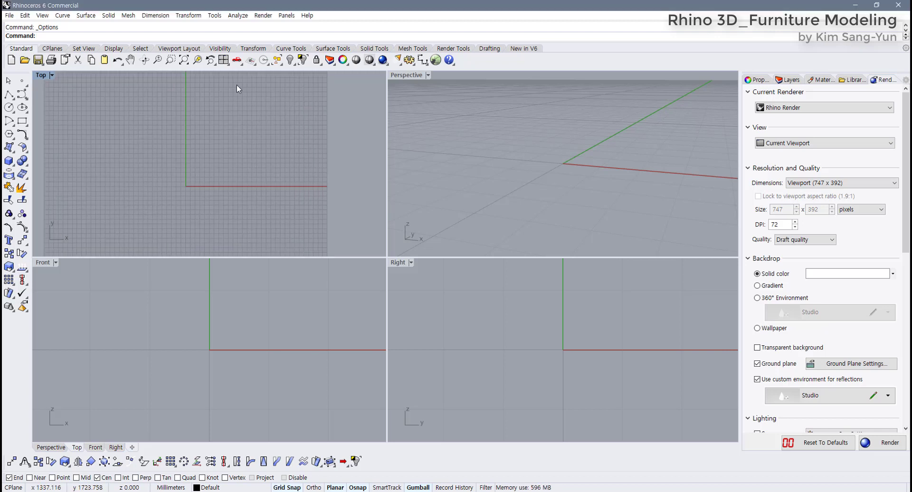
Restore the default four-viewport layout and centre the Top view around the origin
{"action": "left_click", "coordinate": [224, 61]}
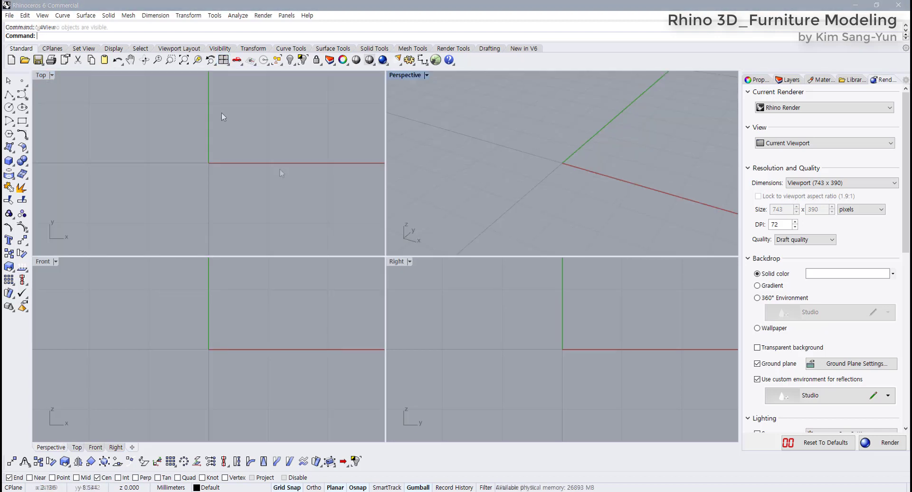
{"action": "left_click", "coordinate": [195, 202]}
{"action": "scroll", "coordinate": [192, 203], "scroll_direction": "down", "scroll_amount": 3}
{"action": "right_click_drag", "start_coordinate": [192, 204], "coordinate": [203, 178]}
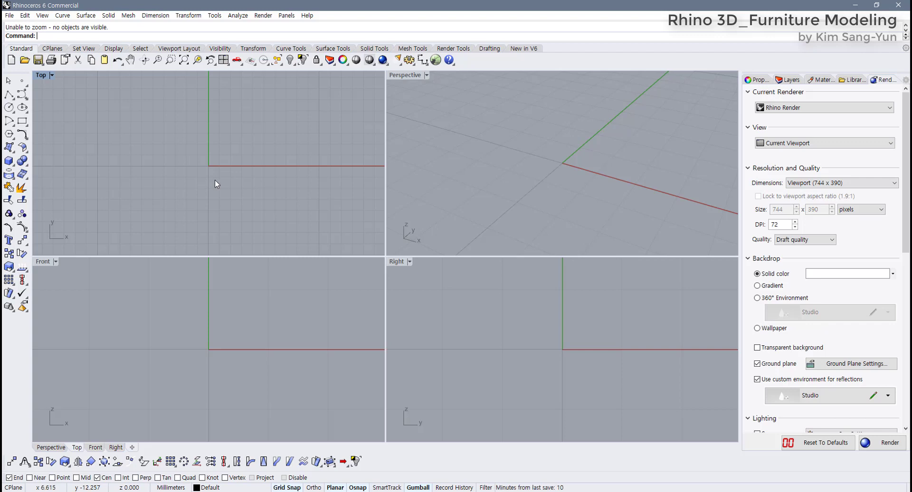
Create a box with its base centred on the origin, 1200 mm long, 400 mm wide and 1800 mm high
{"action": "left_click", "coordinate": [9, 161]}
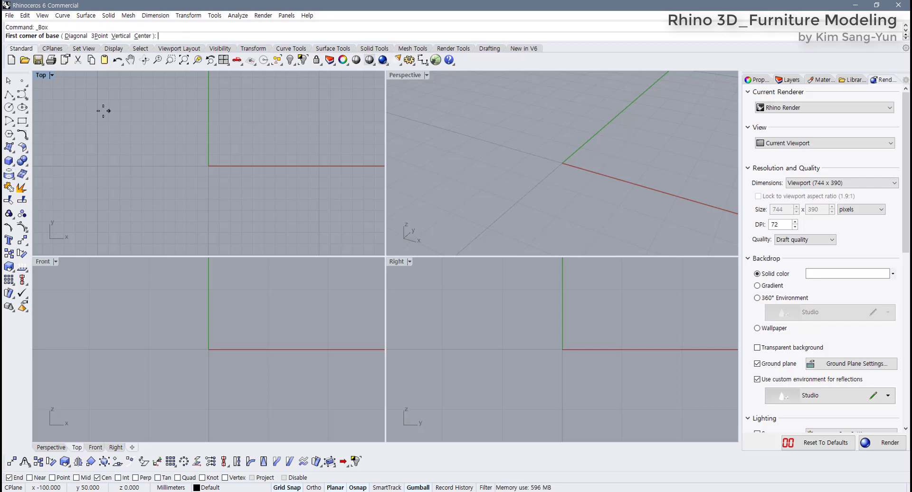
{"action": "left_click", "coordinate": [142, 36]}
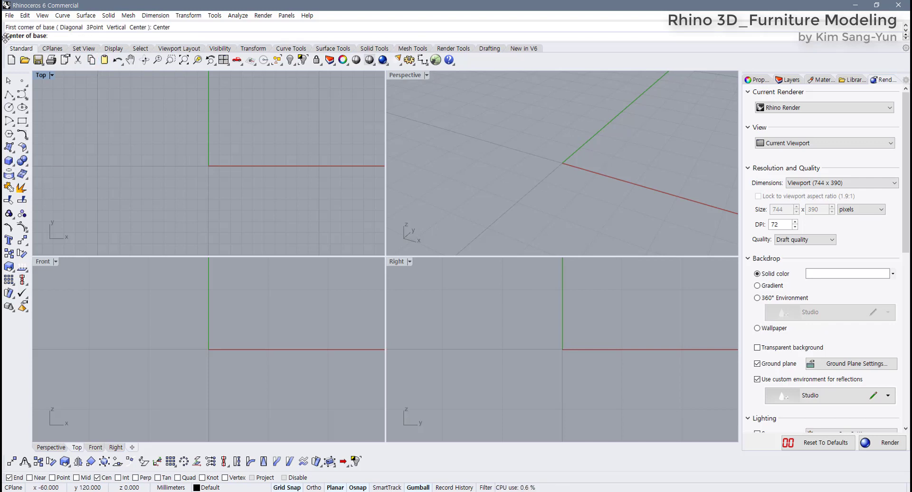
{"action": "type", "text": "0"}
{"action": "key", "text": "Return"}
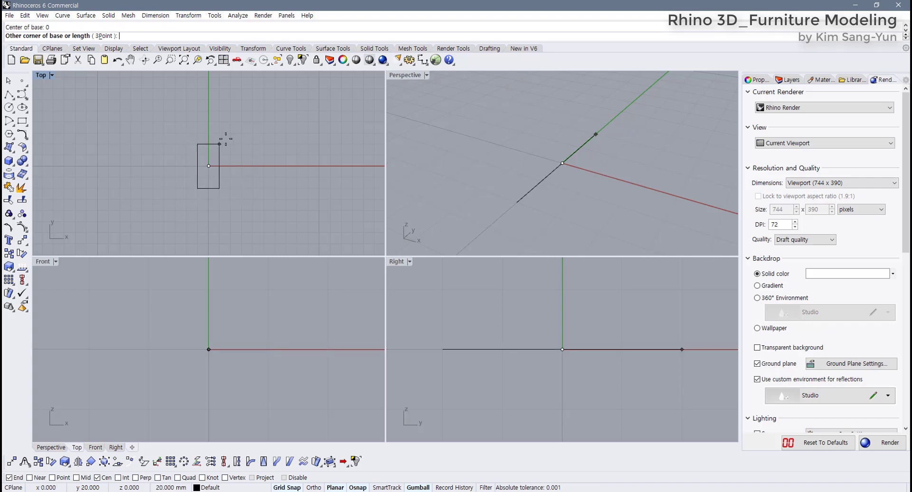
{"action": "scroll", "coordinate": [333, 147], "scroll_direction": "down", "scroll_amount": 2}
{"action": "right_click_drag", "start_coordinate": [339, 145], "coordinate": [321, 148]}
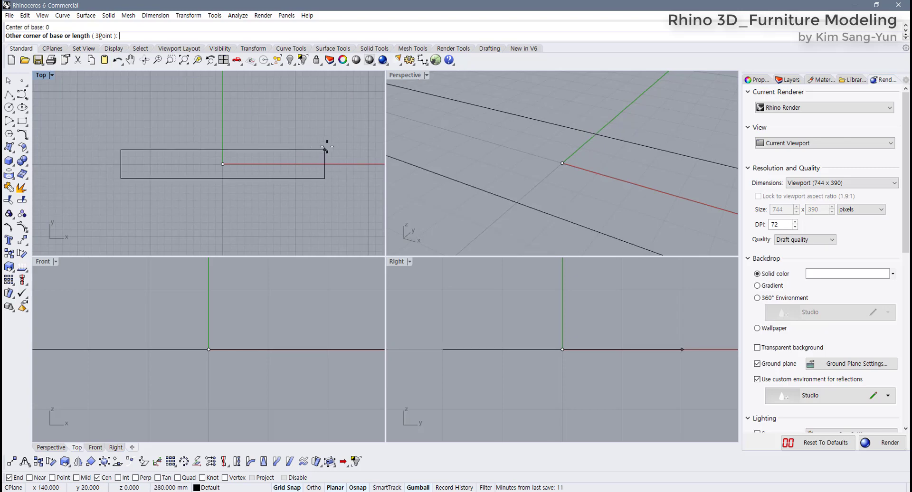
{"action": "type", "text": "1200"}
{"action": "key", "text": "Return"}
{"action": "scroll", "coordinate": [327, 145], "scroll_direction": "down", "scroll_amount": 7}
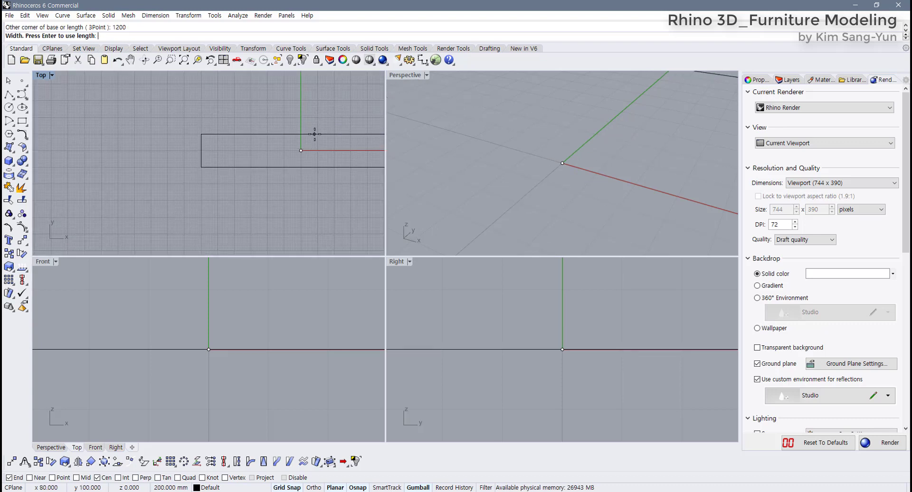
{"action": "type", "text": "400"}
{"action": "key", "text": "Return"}
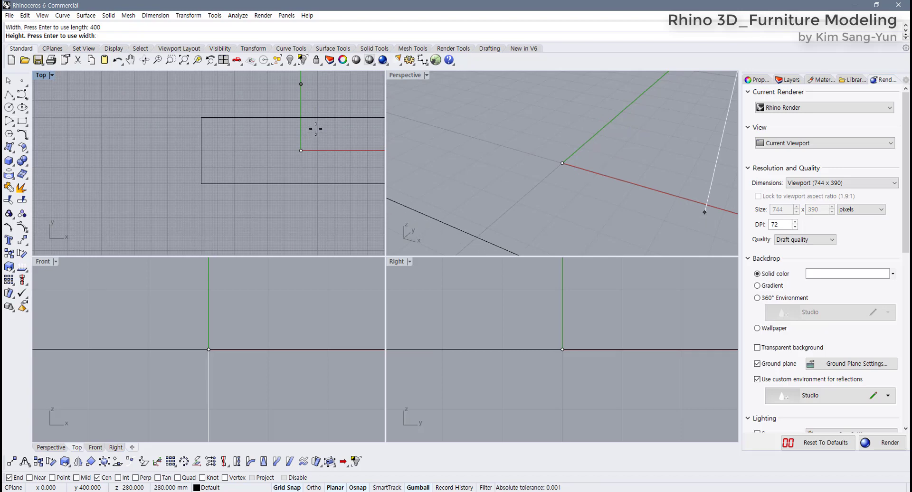
{"action": "type", "text": "1800"}
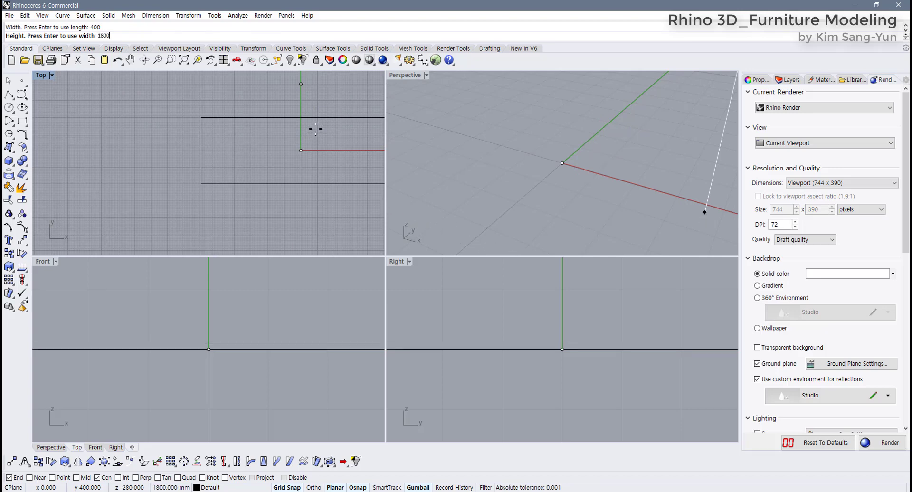
{"action": "key", "text": "Return"}
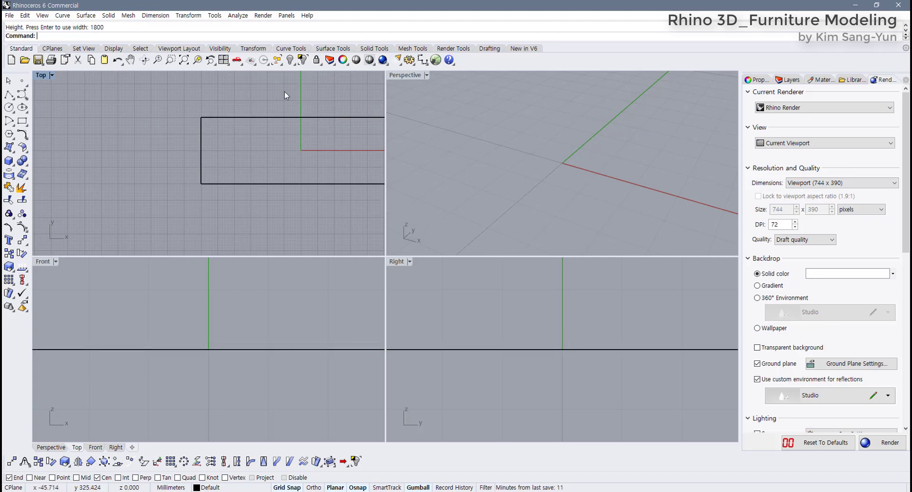
Fit the box in all viewports and set the Perspective viewport to Shaded display
{"action": "right_click", "coordinate": [183, 61]}
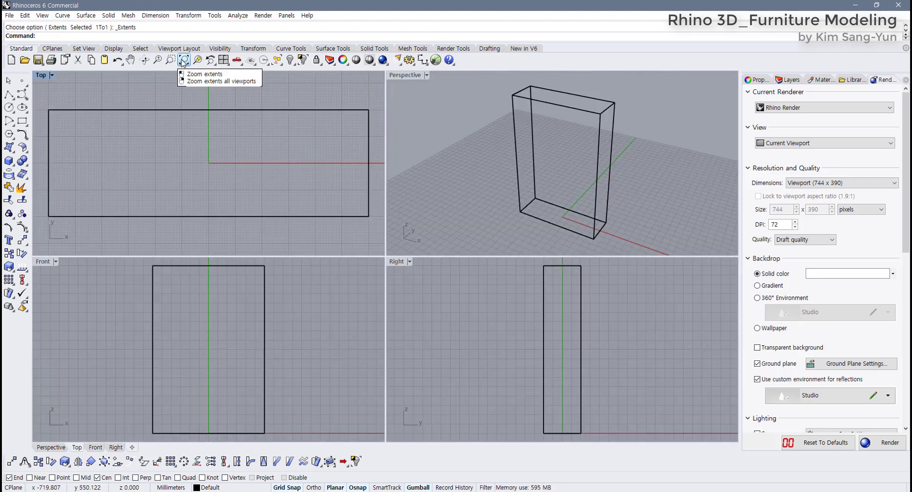
{"action": "right_click_drag", "start_coordinate": [548, 178], "coordinate": [558, 227]}
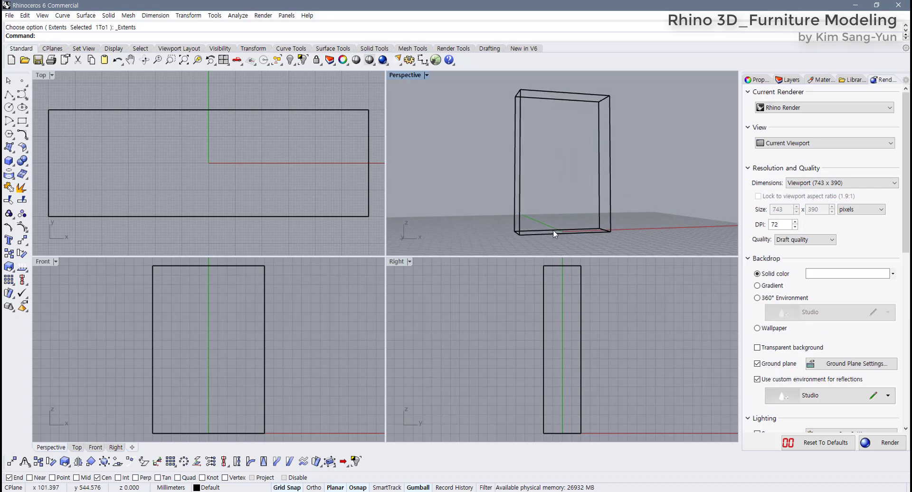
{"action": "right_click_drag", "start_coordinate": [532, 189], "coordinate": [470, 197]}
{"action": "scroll", "coordinate": [278, 331], "scroll_direction": "down", "scroll_amount": 5}
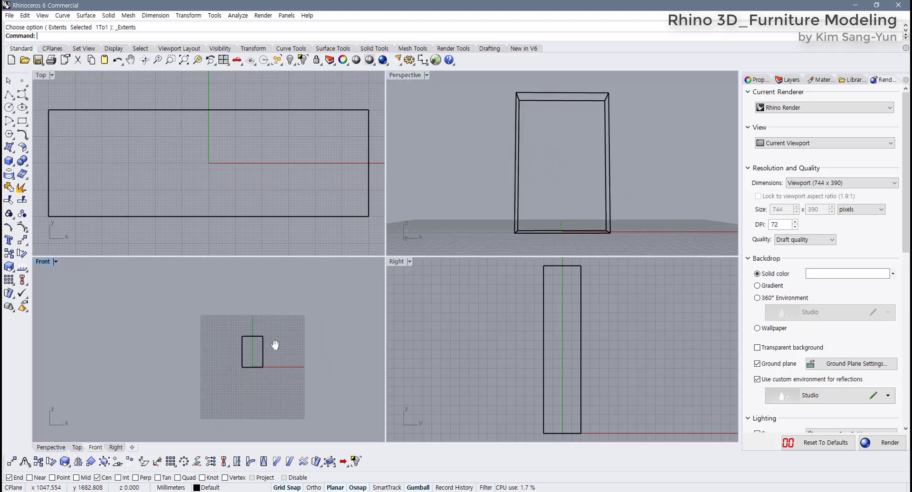
{"action": "right_click_drag", "start_coordinate": [582, 200], "coordinate": [411, 264]}
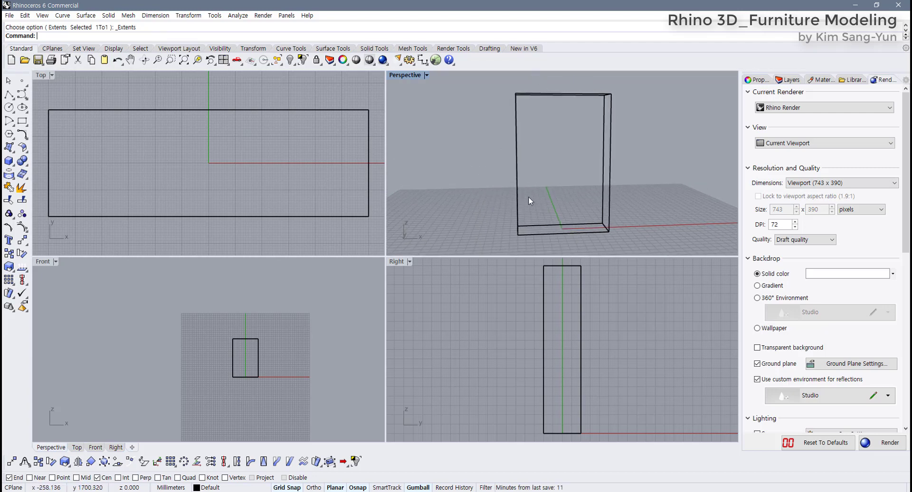
{"action": "left_click", "coordinate": [426, 75]}
{"action": "left_click", "coordinate": [414, 110]}
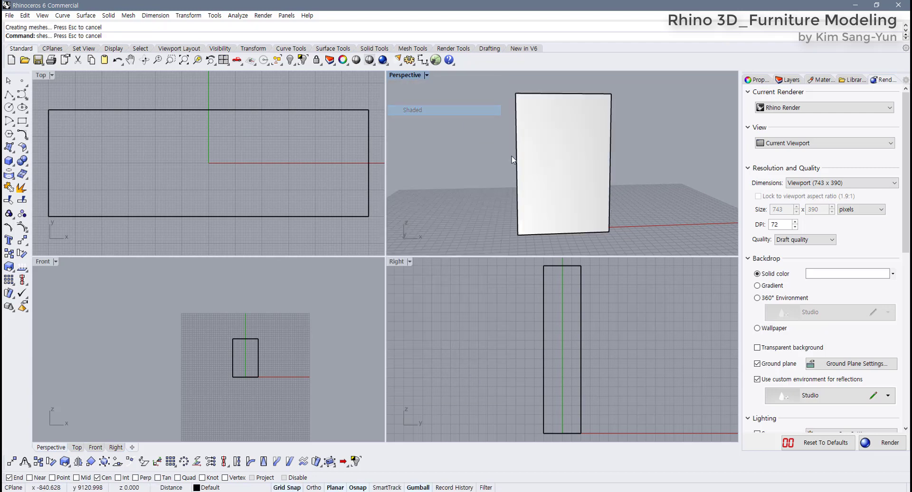
Open the Curve From Object tools as a floating set and clear the box selection
{"action": "left_click", "coordinate": [547, 166]}
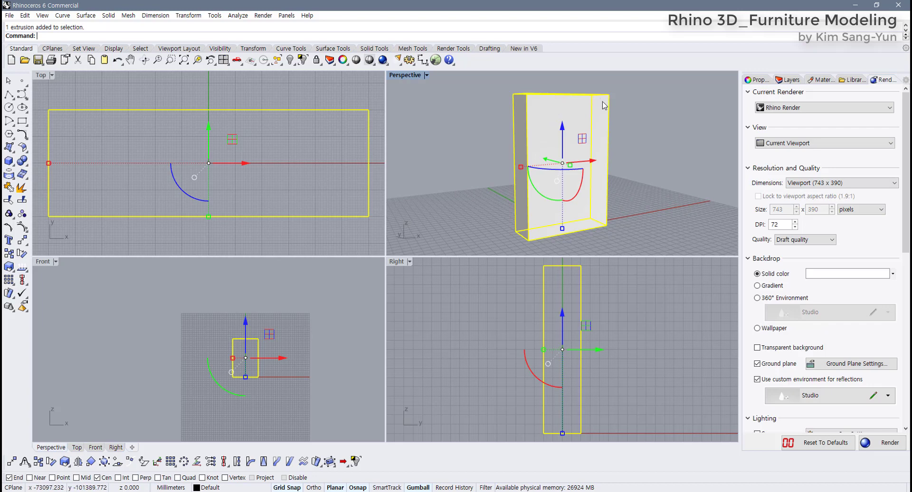
{"action": "left_click", "coordinate": [623, 186]}
{"action": "left_click", "coordinate": [565, 195]}
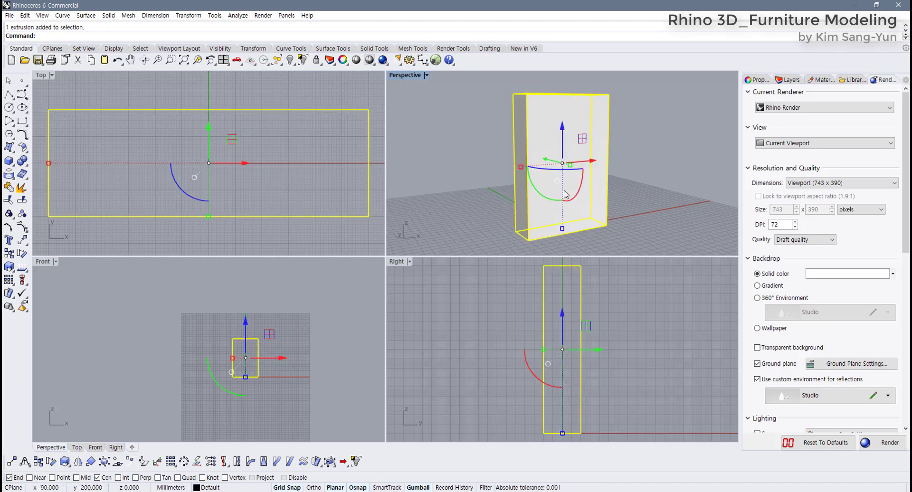
{"action": "right_click_drag", "start_coordinate": [566, 192], "coordinate": [526, 199]}
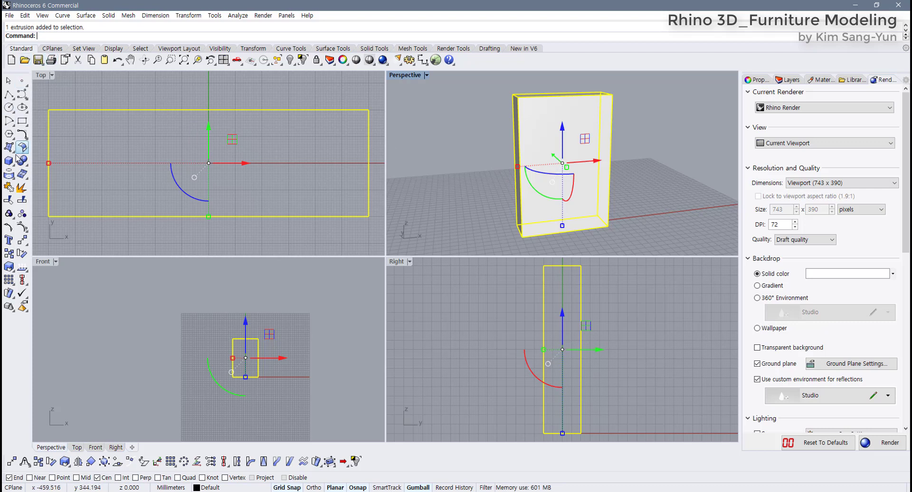
{"action": "left_click", "coordinate": [9, 175]}
{"action": "left_click_drag", "start_coordinate": [33, 171], "coordinate": [69, 163]}
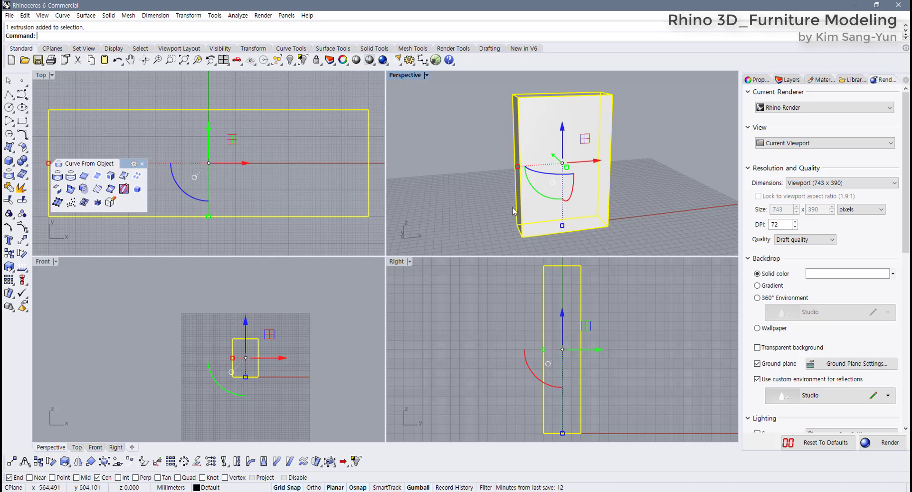
{"action": "left_click", "coordinate": [350, 173]}
Duplicate one vertical edge of the box as a separate curve
{"action": "mouse_move", "coordinate": [475, 157]}
{"action": "right_mouse_down"}
{"action": "mouse_move", "coordinate": [526, 125]}
{"action": "mouse_move", "coordinate": [472, 173]}
{"action": "right_mouse_up"}
{"action": "scroll", "coordinate": [525, 125], "scroll_direction": "up", "scroll_amount": 3}
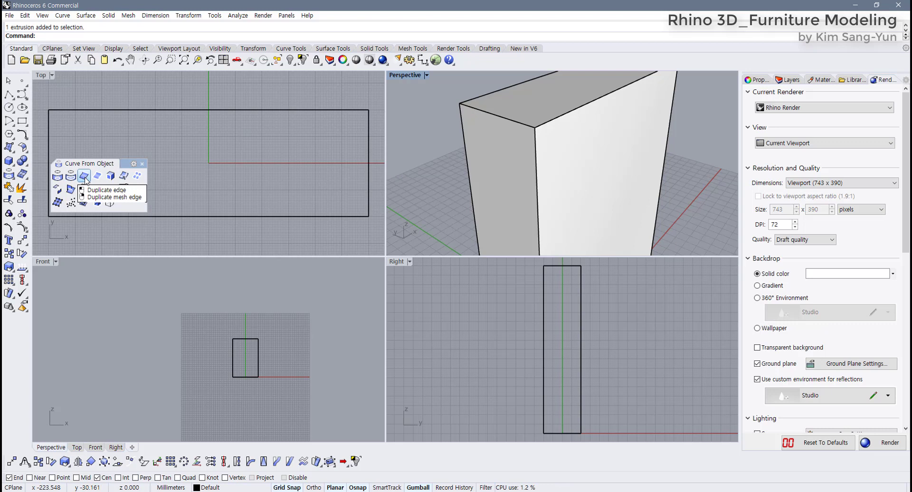
{"action": "left_click", "coordinate": [85, 177]}
{"action": "left_click", "coordinate": [464, 147]}
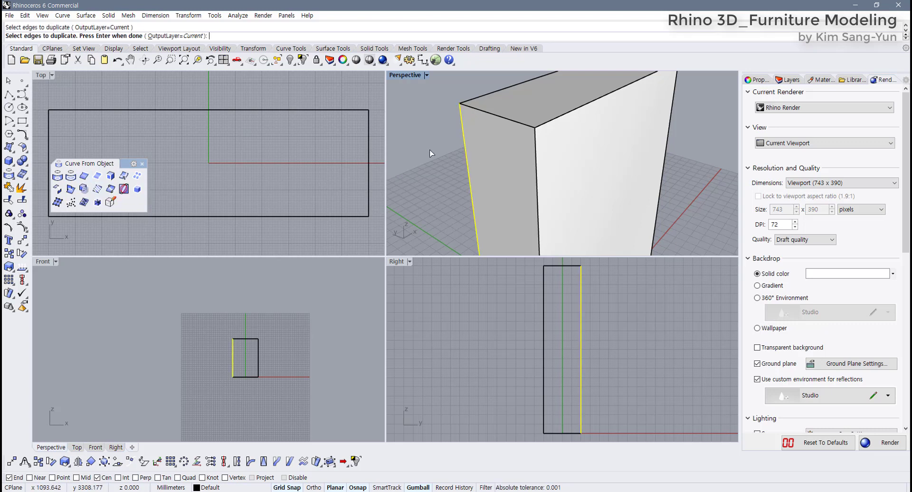
{"action": "key", "text": "Return"}
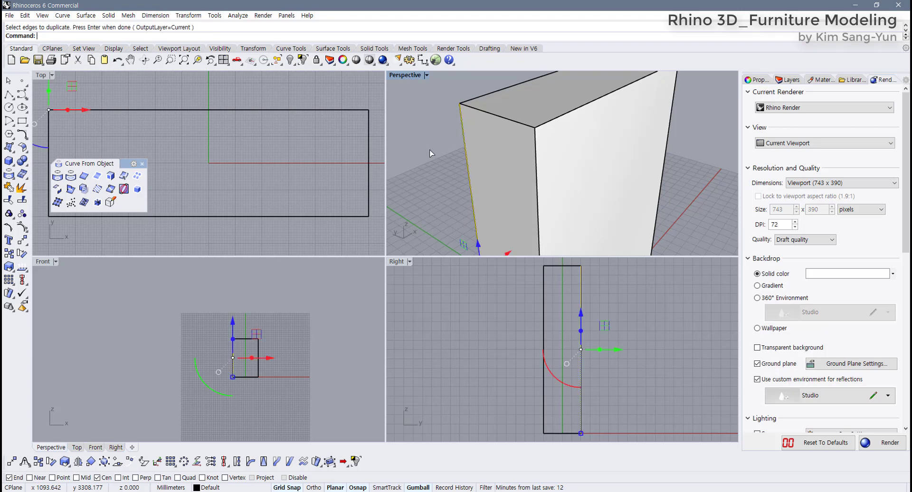
Move the duplicated edge curve sideways away from the box and delete it
{"action": "scroll", "coordinate": [432, 153], "scroll_direction": "down", "scroll_amount": 5}
{"action": "left_click_drag", "start_coordinate": [472, 203], "coordinate": [457, 213]}
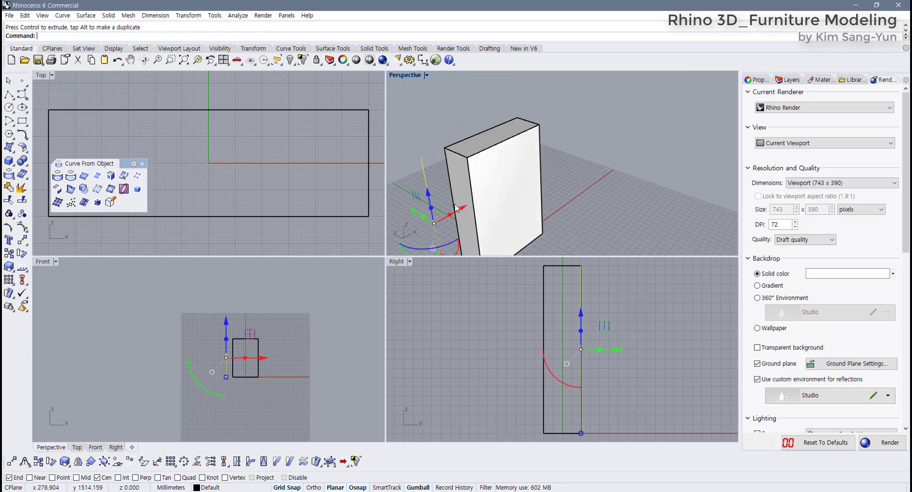
{"action": "right_click_drag", "start_coordinate": [457, 213], "coordinate": [494, 177], "text": "shift"}
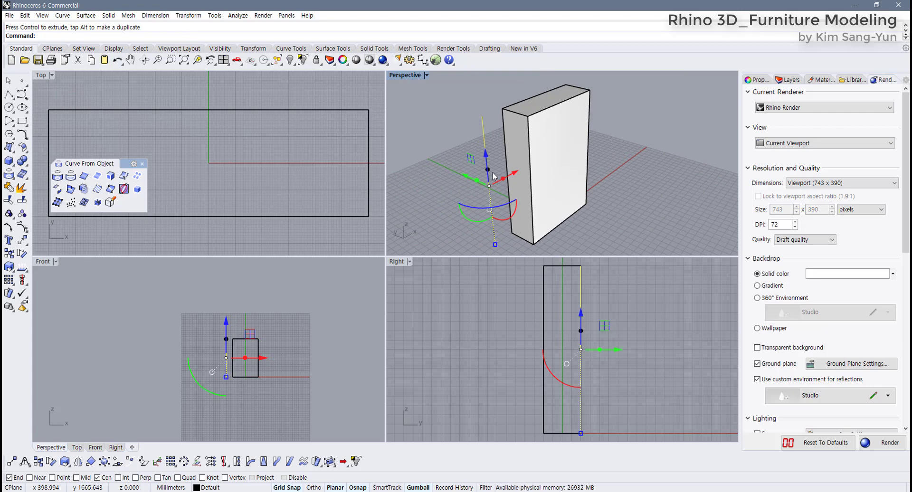
{"action": "key", "text": "Delete"}
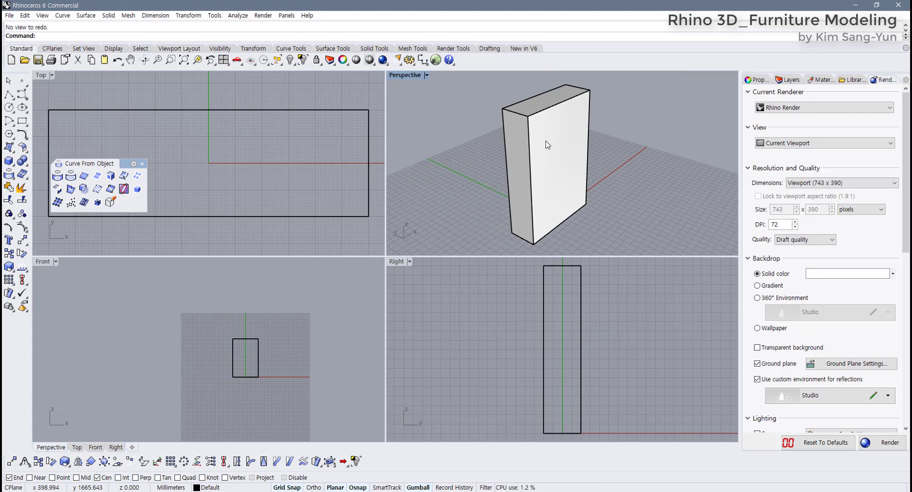
Duplicate all edges of the box as curves on the current layer
{"action": "left_click_drag", "start_coordinate": [545, 162], "coordinate": [541, 164]}
{"action": "right_click_drag", "start_coordinate": [437, 171], "coordinate": [437, 141], "text": "shift"}
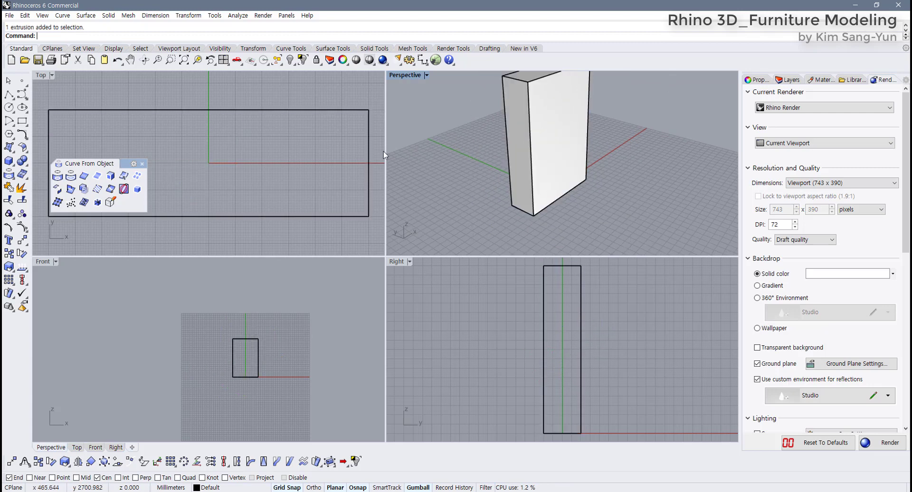
{"action": "left_click", "coordinate": [84, 176]}
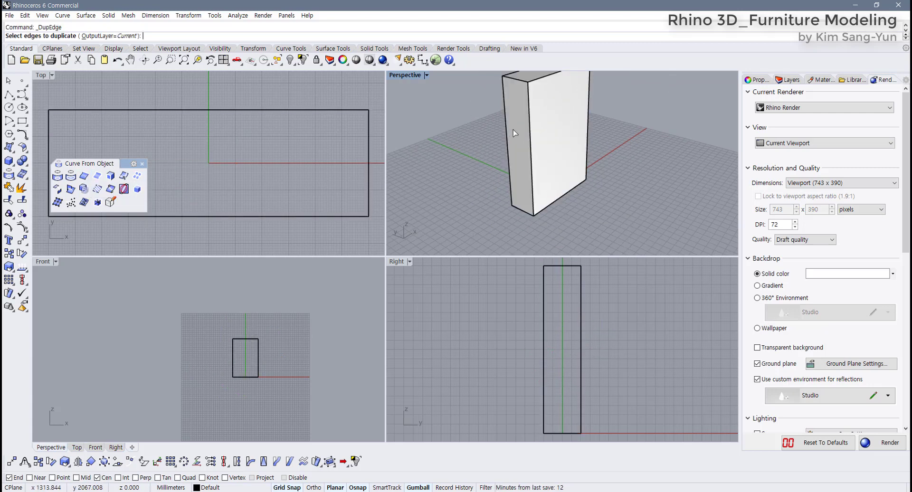
{"action": "scroll", "coordinate": [495, 163], "scroll_direction": "down", "scroll_amount": 3}
{"action": "left_click_drag", "start_coordinate": [470, 232], "coordinate": [592, 76]}
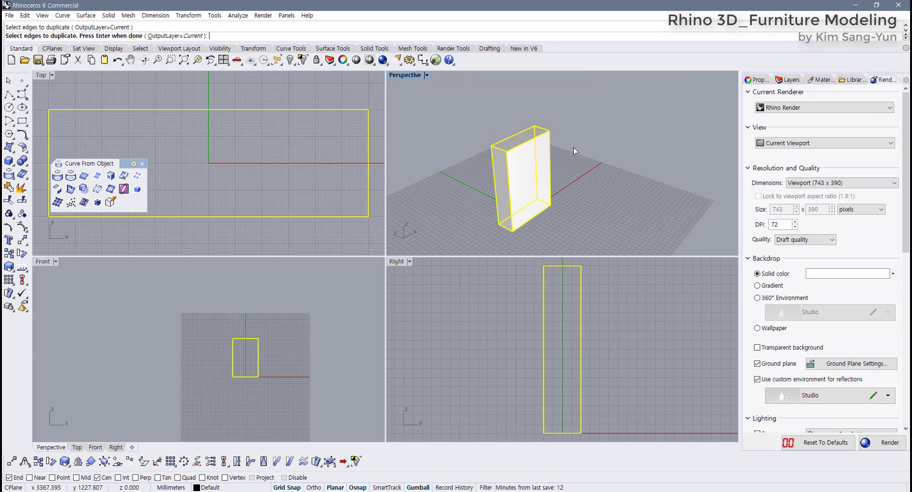
{"action": "key", "text": "Return"}
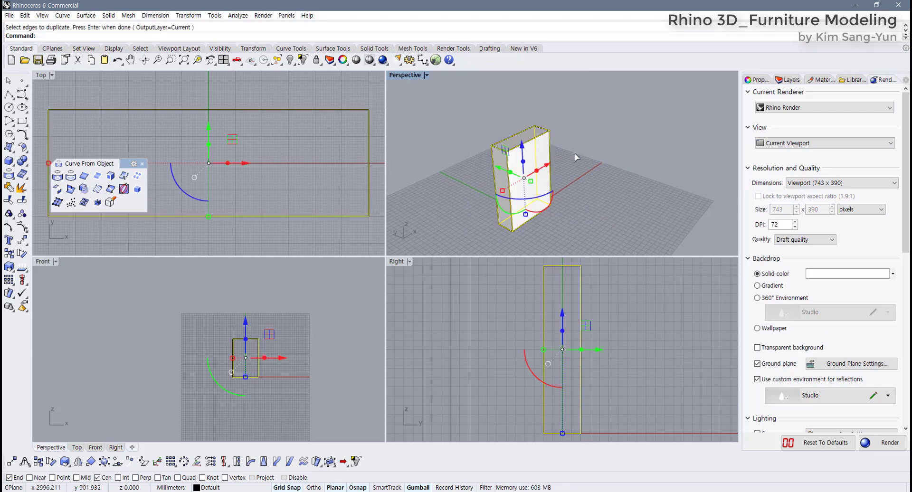
{"action": "key", "text": "Escape"}
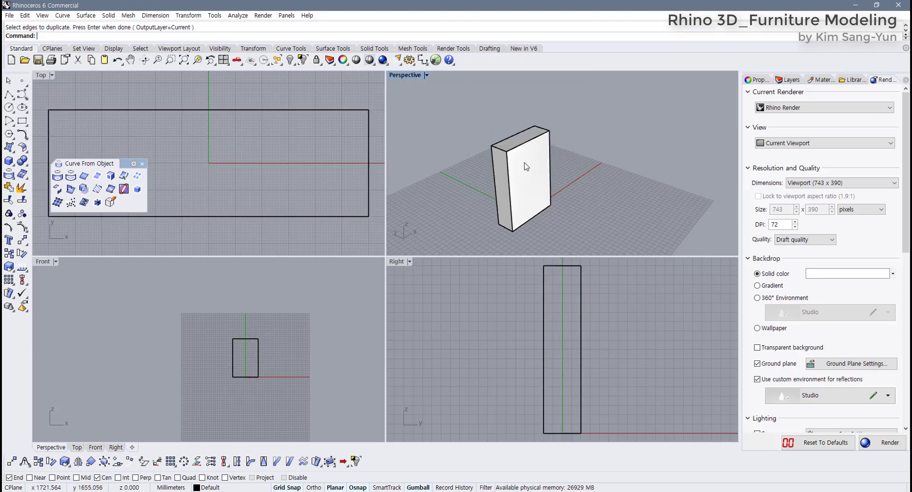
Move the solid box away from its duplicated edge curves and delete it
{"action": "left_click_drag", "start_coordinate": [526, 166], "coordinate": [613, 169]}
{"action": "left_click", "coordinate": [517, 144]}
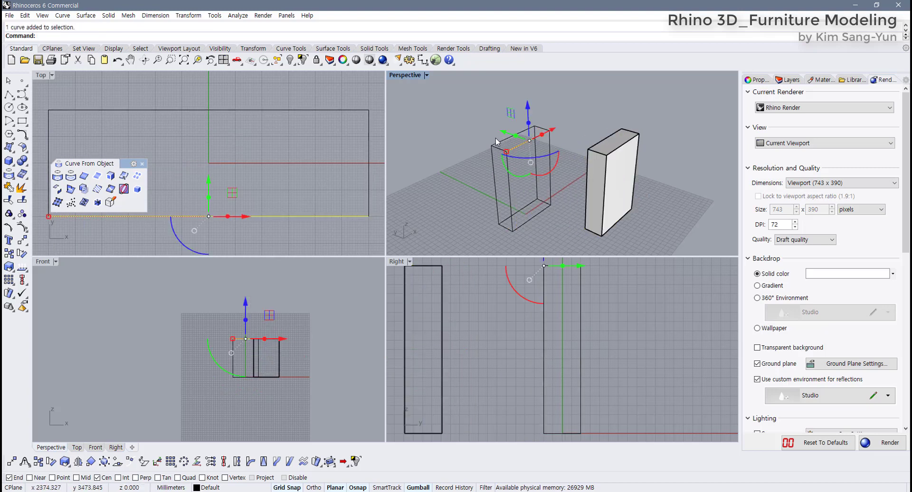
{"action": "left_click", "coordinate": [614, 170]}
{"action": "right_click_drag", "start_coordinate": [614, 171], "coordinate": [631, 151]}
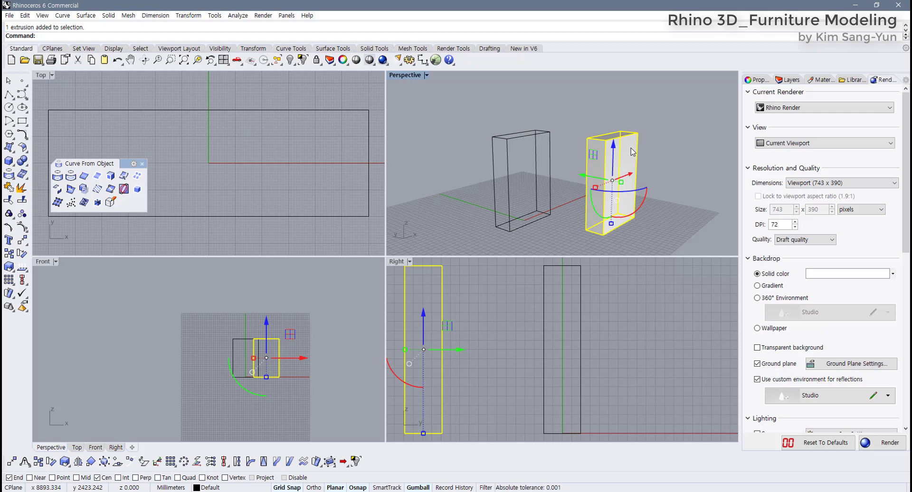
{"action": "key", "text": "Delete"}
Lock all the duplicated edge curves as a reference outline and close the floating Curve From Object tools
{"action": "left_click_drag", "start_coordinate": [475, 268], "coordinate": [475, 268]}
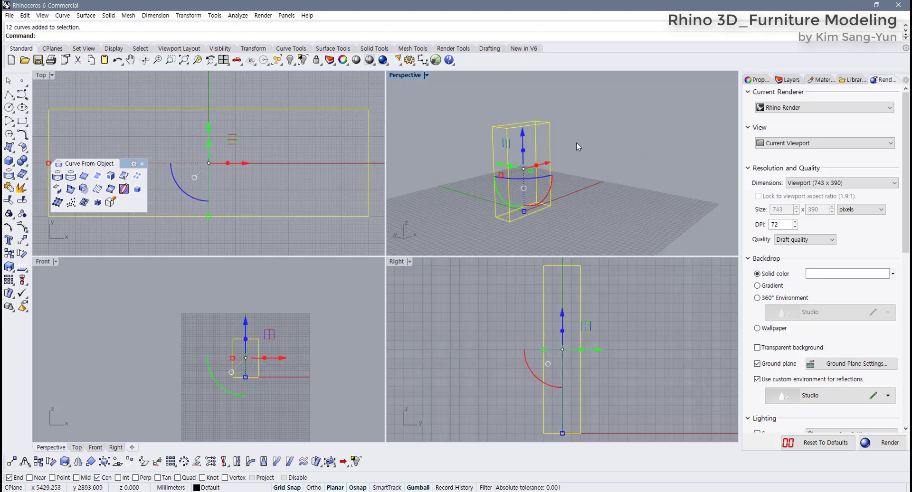
{"action": "left_click", "coordinate": [577, 113]}
{"action": "left_click_drag", "start_coordinate": [581, 104], "coordinate": [461, 241]}
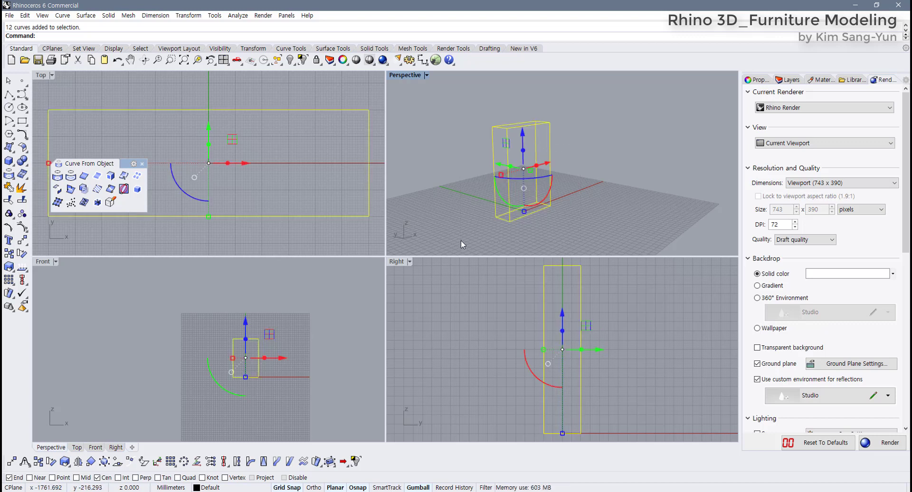
{"action": "left_click", "coordinate": [317, 60]}
{"action": "right_click_drag", "start_coordinate": [442, 115], "coordinate": [533, 162]}
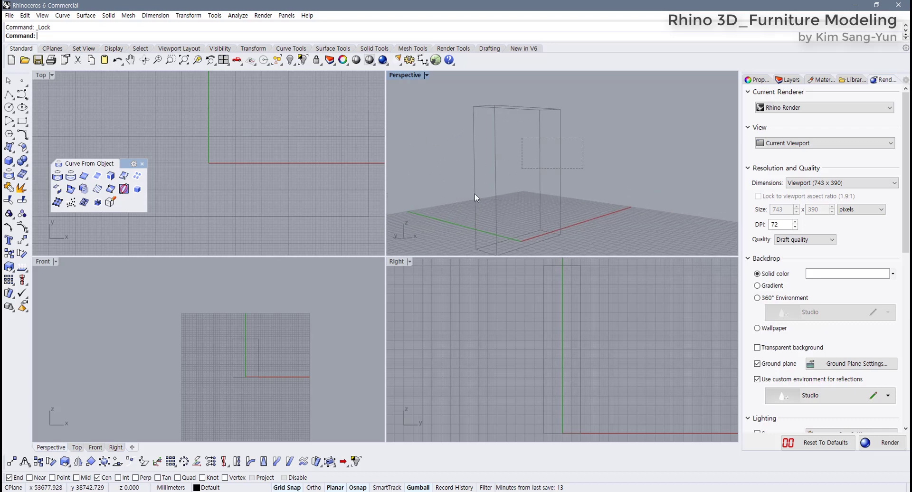
{"action": "left_click", "coordinate": [142, 164]}
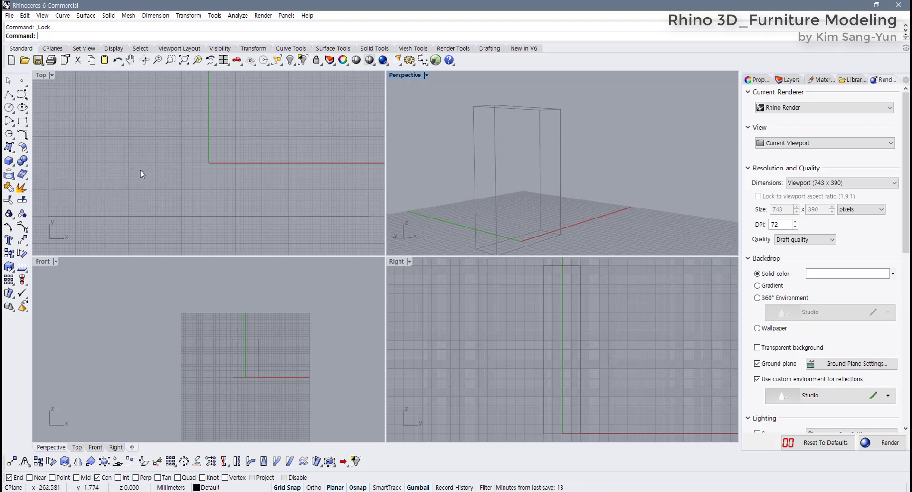
Change the Right viewport to show the Left view
{"action": "right_click_drag", "start_coordinate": [494, 340], "coordinate": [468, 341]}
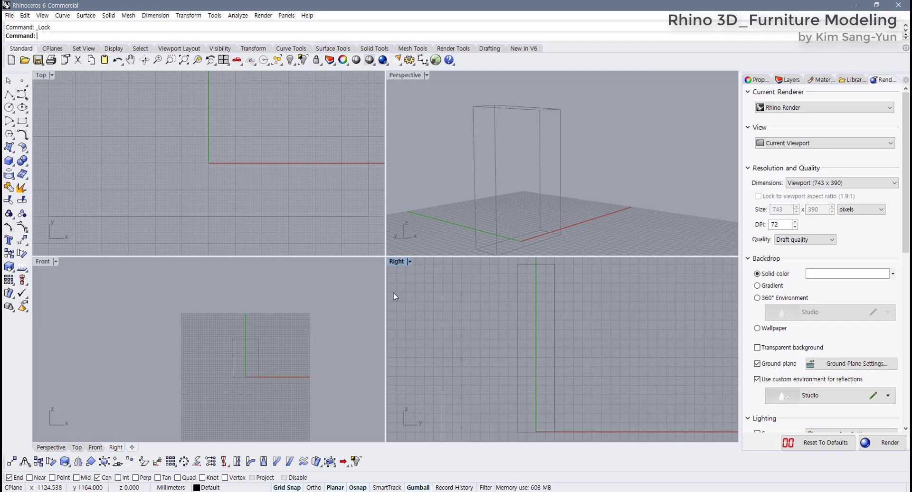
{"action": "double_click", "coordinate": [396, 262]}
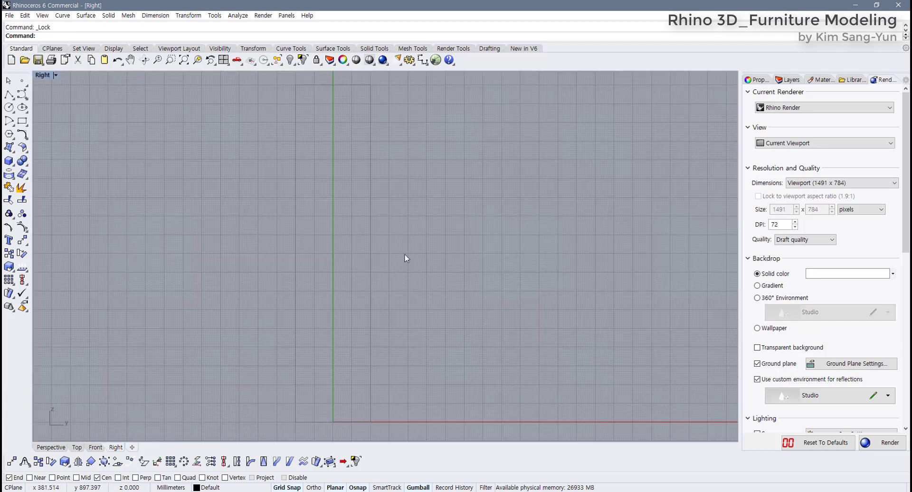
{"action": "double_click", "coordinate": [41, 75]}
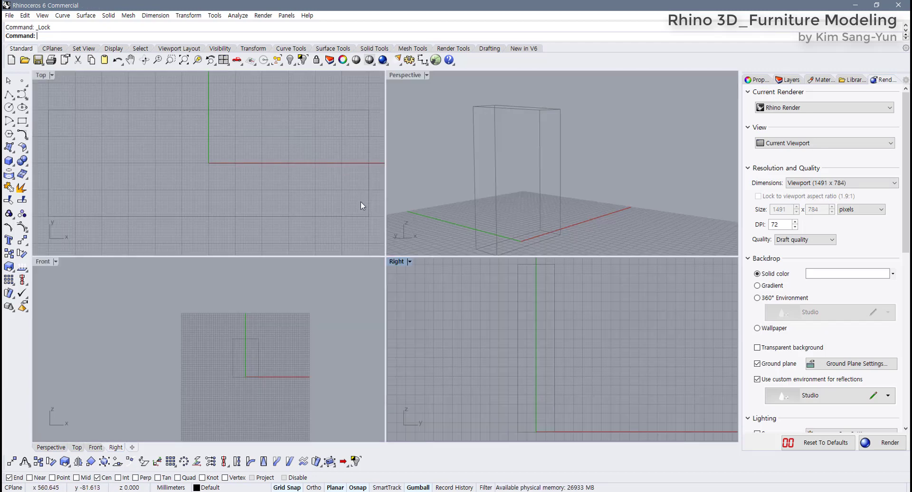
{"action": "right_click_drag", "start_coordinate": [475, 310], "coordinate": [432, 314]}
{"action": "scroll", "coordinate": [434, 312], "scroll_direction": "up", "scroll_amount": 1}
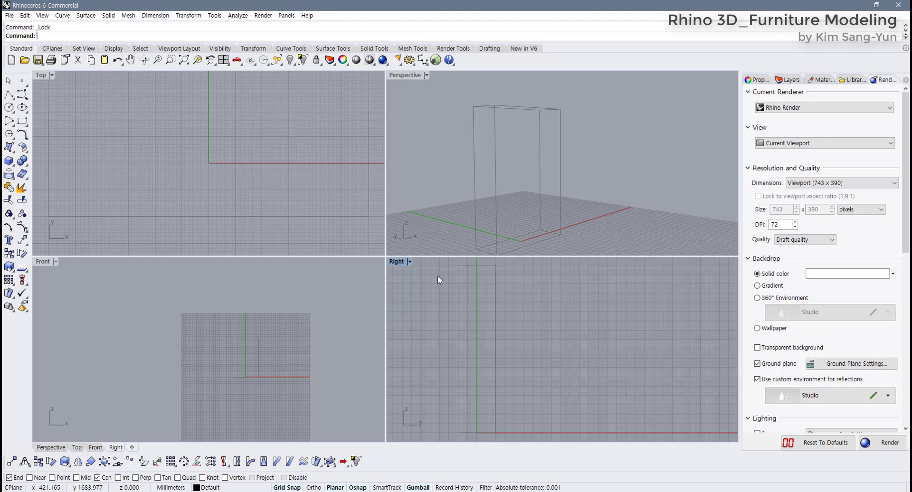
{"action": "left_click", "coordinate": [409, 261]}
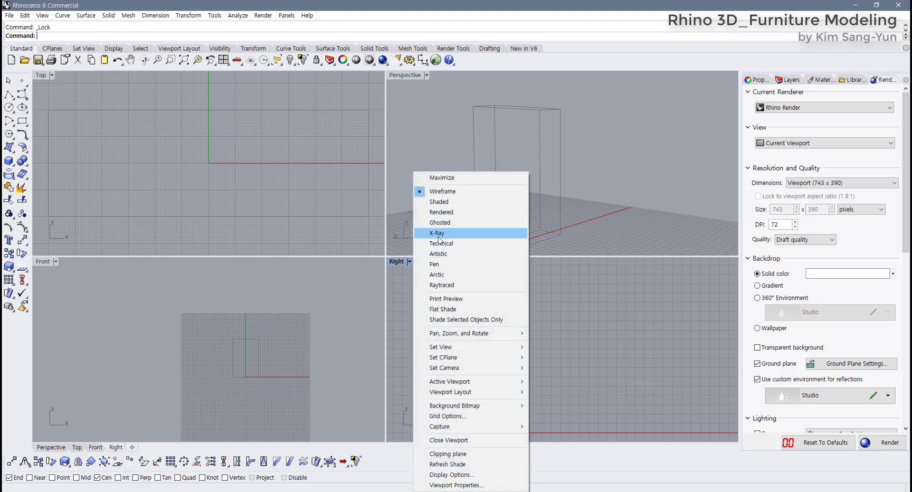
{"action": "mouse_move", "coordinate": [467, 350]}
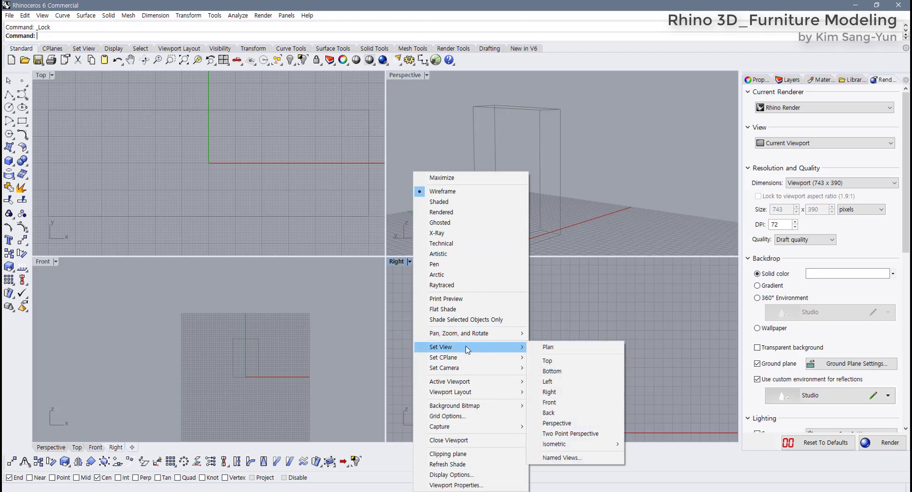
{"action": "left_click", "coordinate": [574, 387]}
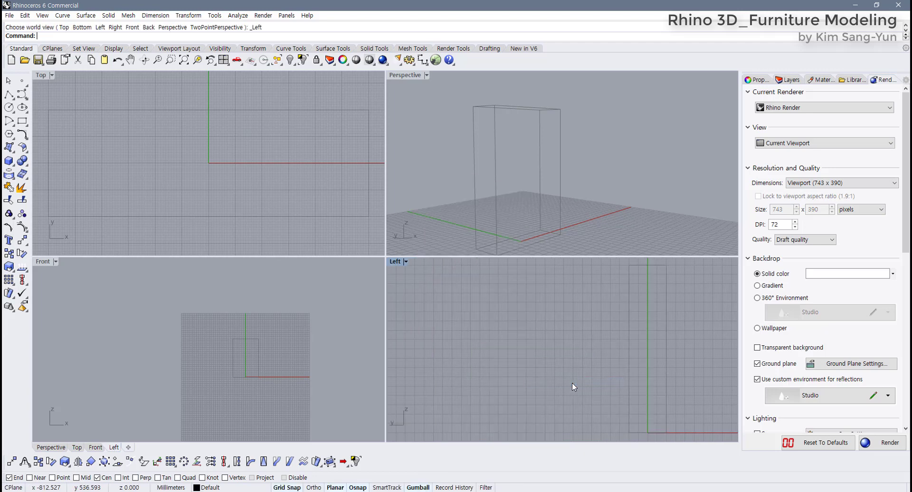
Maximize the Left view and frame the lower part of the locked outline around the origin
{"action": "right_click_drag", "start_coordinate": [494, 336], "coordinate": [471, 338]}
{"action": "double_click", "coordinate": [395, 262]}
{"action": "right_click_drag", "start_coordinate": [411, 262], "coordinate": [349, 301]}
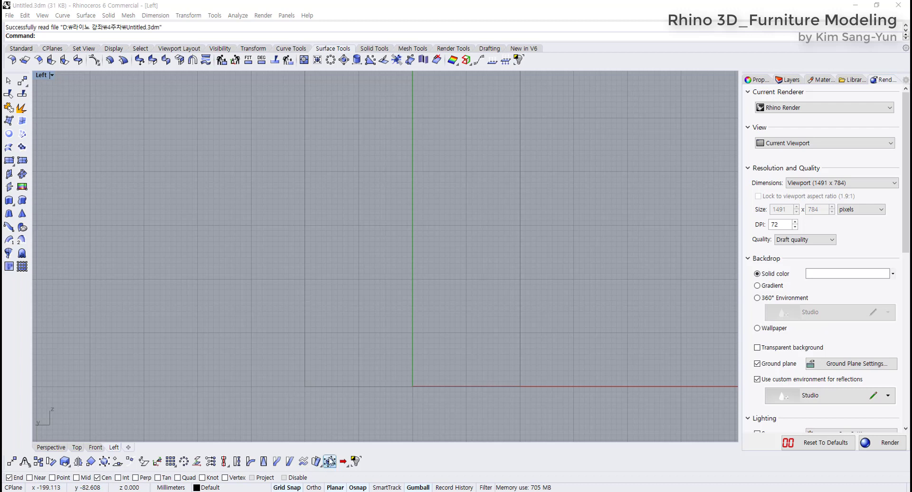
{"action": "right_click_drag", "start_coordinate": [297, 388], "coordinate": [284, 379]}
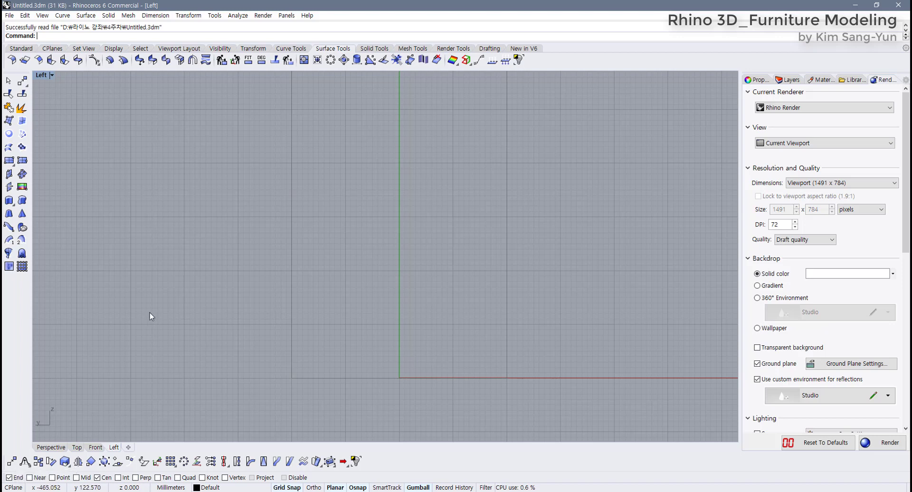
Draw a 30 × 1800 mm leg rectangle from the locked outline's lower corner at -200,0 in the Left view and select it
{"action": "left_click", "coordinate": [21, 48]}
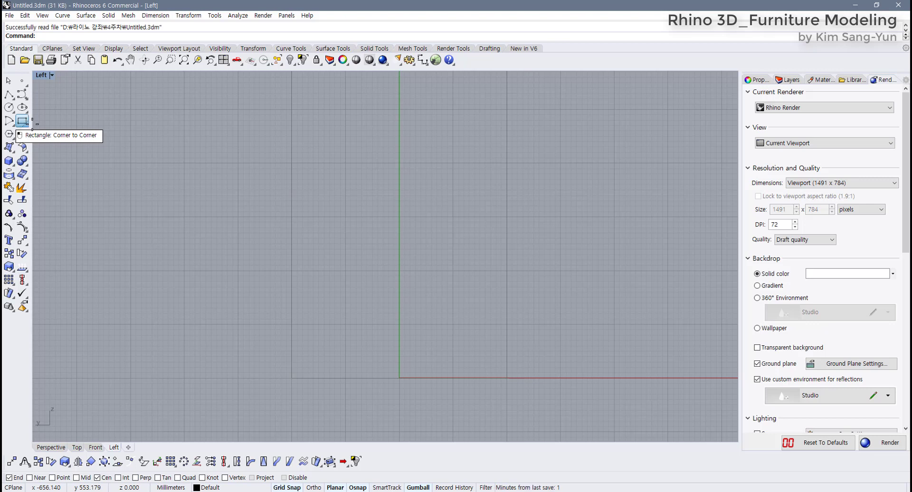
{"action": "left_click", "coordinate": [22, 120]}
{"action": "scroll", "coordinate": [304, 377], "scroll_direction": "up", "scroll_amount": 6}
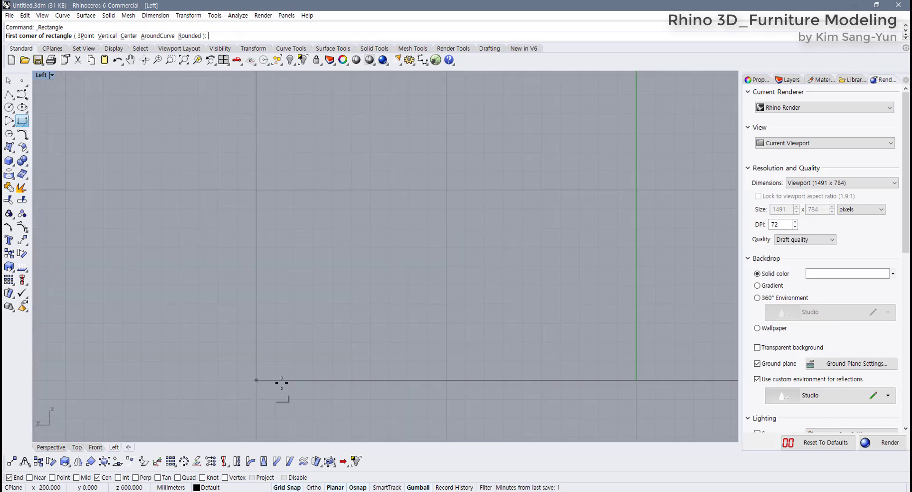
{"action": "left_click", "coordinate": [256, 380]}
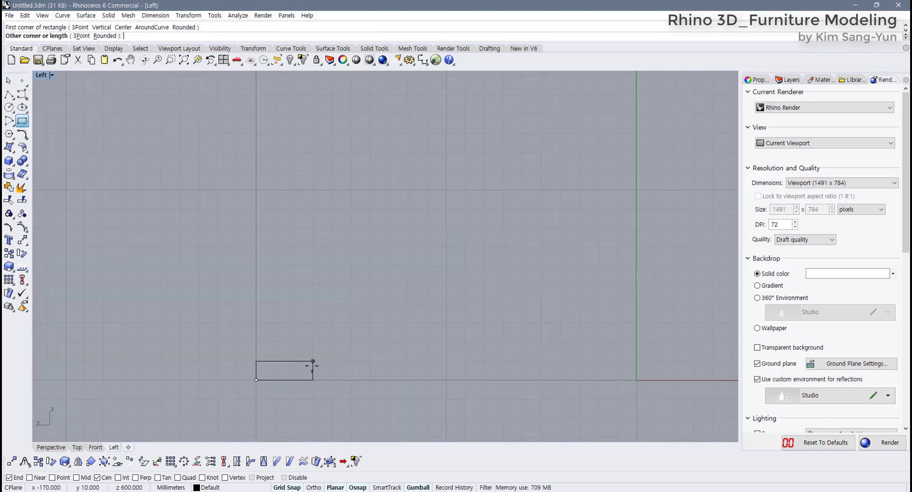
{"action": "scroll", "coordinate": [315, 295], "scroll_direction": "down", "scroll_amount": 8}
{"action": "right_click_drag", "start_coordinate": [316, 244], "coordinate": [312, 360]}
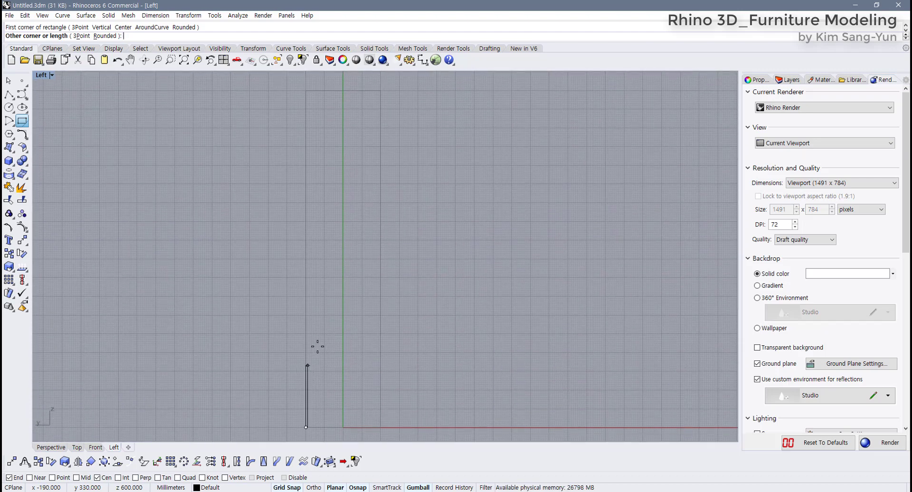
{"action": "scroll", "coordinate": [305, 253], "scroll_direction": "up", "scroll_amount": 8}
{"action": "scroll", "coordinate": [308, 249], "scroll_direction": "up", "scroll_amount": 5}
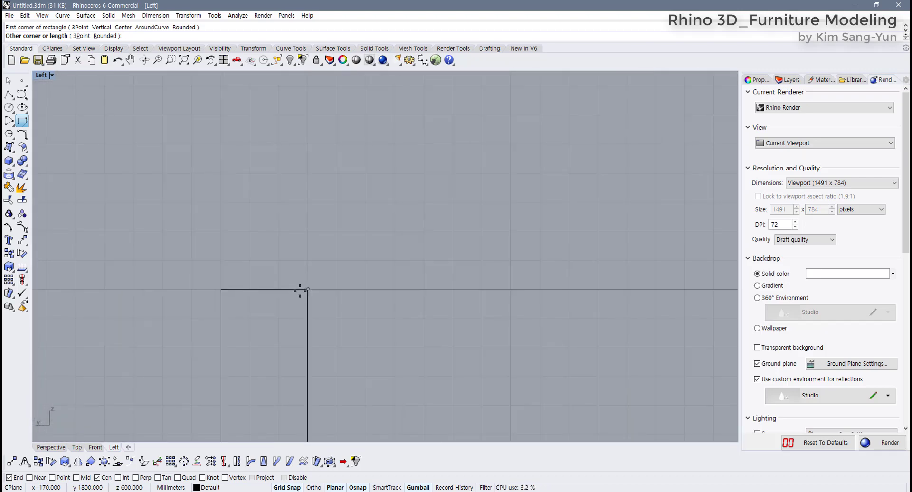
{"action": "left_click", "coordinate": [307, 290]}
{"action": "left_click", "coordinate": [307, 290]}
Extrude the leg rectangle 50 mm toward the inside of the outline as an open, uncapped surface
{"action": "scroll", "coordinate": [332, 333], "scroll_direction": "down", "scroll_amount": 5}
{"action": "right_click_drag", "start_coordinate": [334, 352], "coordinate": [304, 245]}
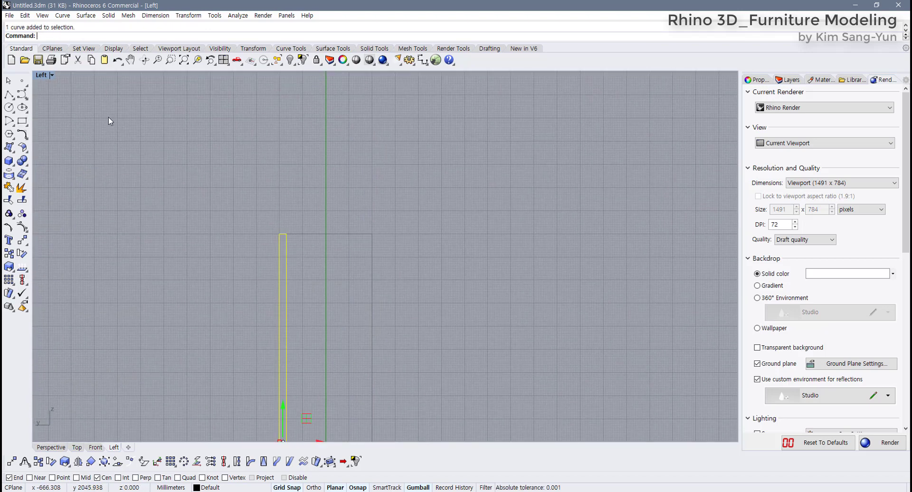
{"action": "double_click", "coordinate": [40, 75]}
{"action": "right_click_drag", "start_coordinate": [189, 218], "coordinate": [201, 204]}
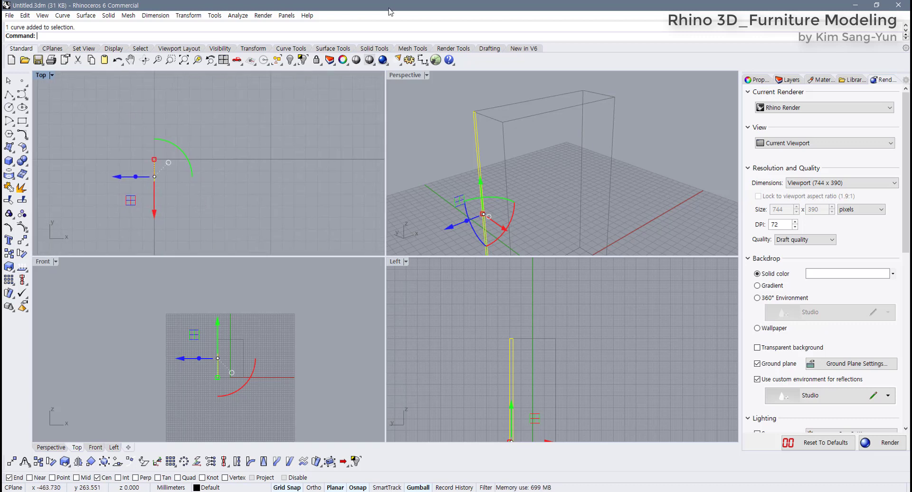
{"action": "left_click", "coordinate": [331, 49]}
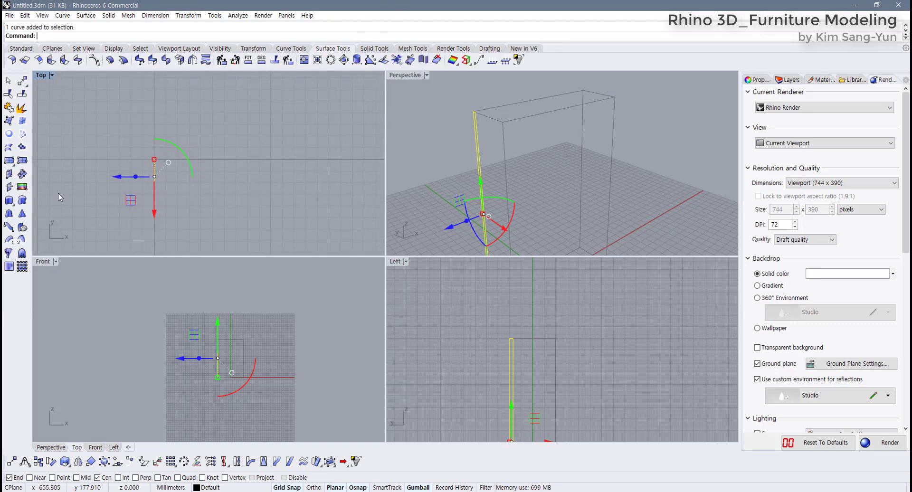
{"action": "left_click", "coordinate": [9, 201]}
{"action": "scroll", "coordinate": [194, 166], "scroll_direction": "up", "scroll_amount": 5}
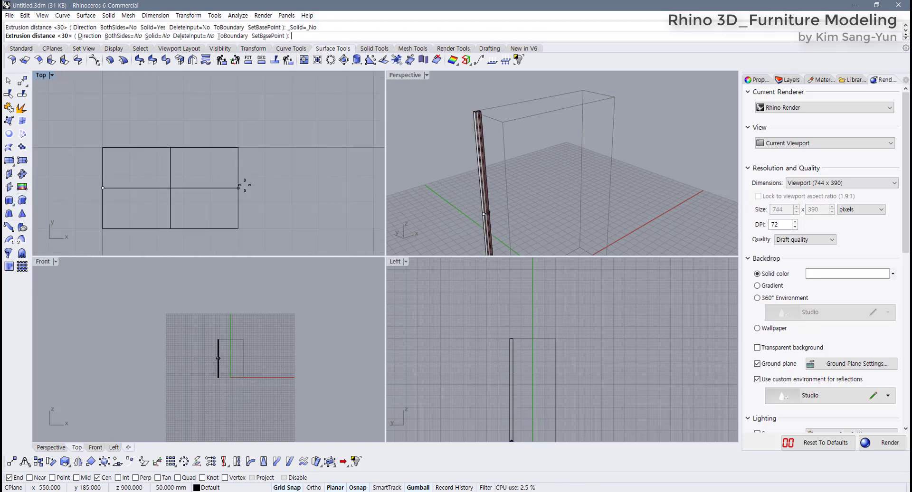
{"action": "type", "text": "50"}
{"action": "key", "text": "Return"}
{"action": "right_click_drag", "start_coordinate": [494, 147], "coordinate": [509, 142]}
{"action": "scroll", "coordinate": [477, 108], "scroll_direction": "up", "scroll_amount": 5}
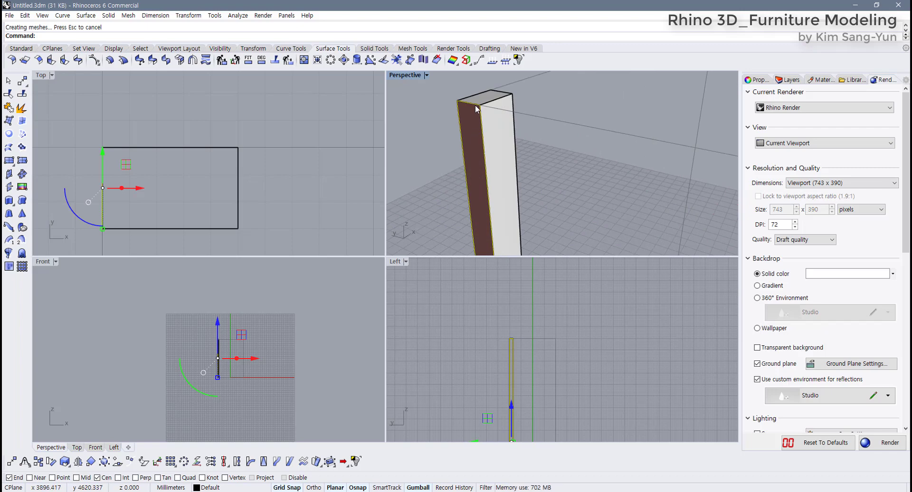
Examine the uncapped leg in the maximized Perspective view and undo its extrusion
{"action": "double_click", "coordinate": [406, 76]}
{"action": "scroll", "coordinate": [348, 153], "scroll_direction": "down", "scroll_amount": 3}
{"action": "right_click_drag", "start_coordinate": [348, 152], "coordinate": [386, 159]}
{"action": "key", "text": "ctrl+z"}
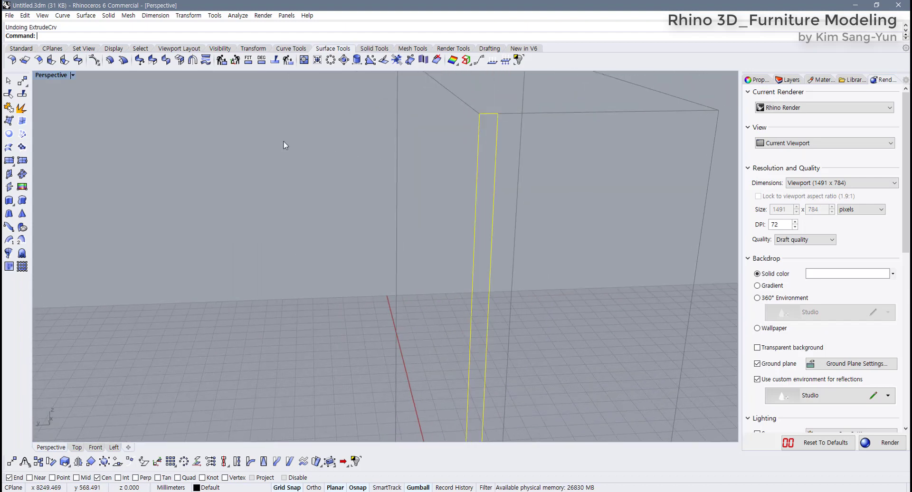
Restore the four-view layout and extrude the leg rectangle 50 mm toward the inside of the outline as a capped solid
{"action": "double_click", "coordinate": [60, 76]}
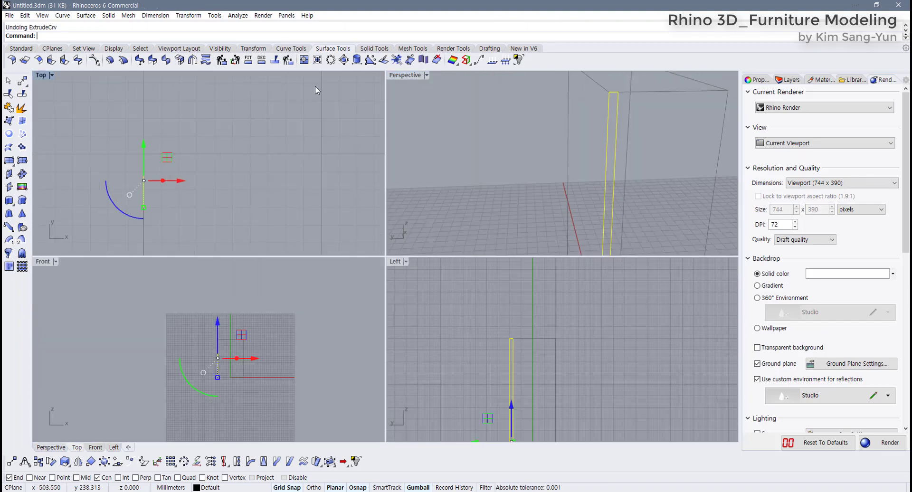
{"action": "left_click", "coordinate": [8, 200]}
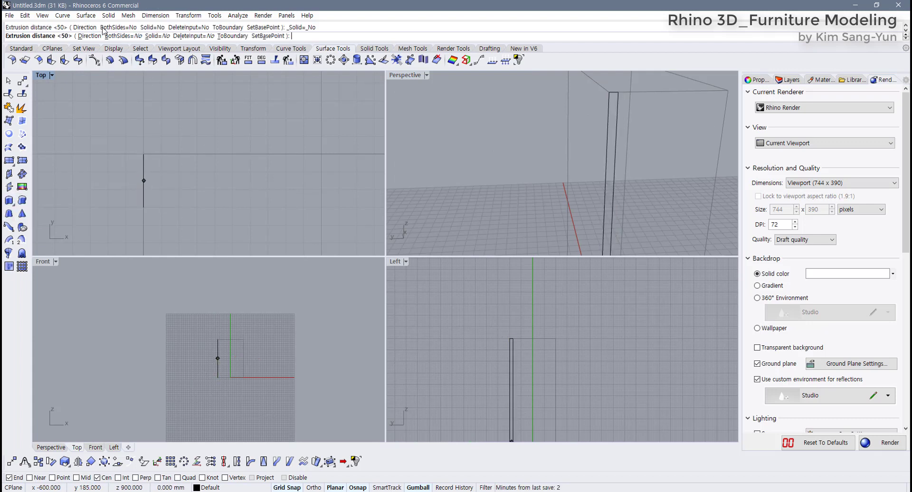
{"action": "left_click", "coordinate": [156, 37]}
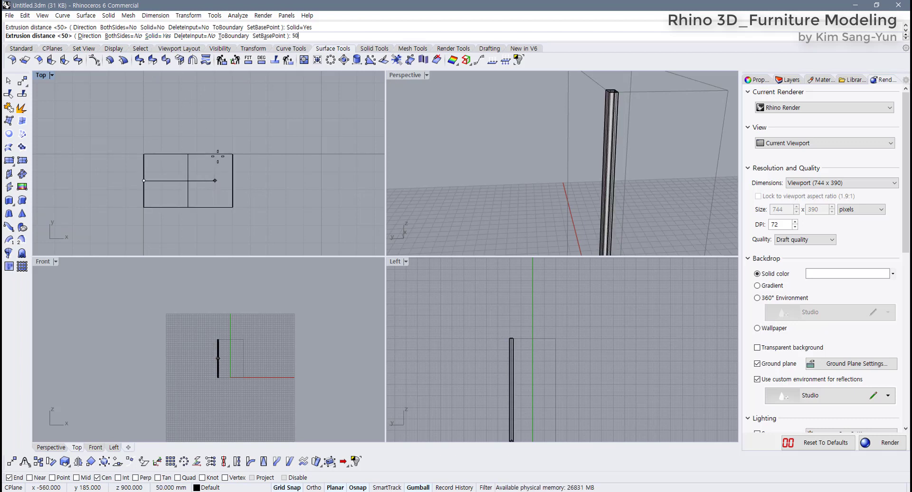
{"action": "left_click", "coordinate": [220, 155]}
{"action": "left_click", "coordinate": [500, 163]}
{"action": "right_click_drag", "start_coordinate": [500, 165], "coordinate": [441, 177]}
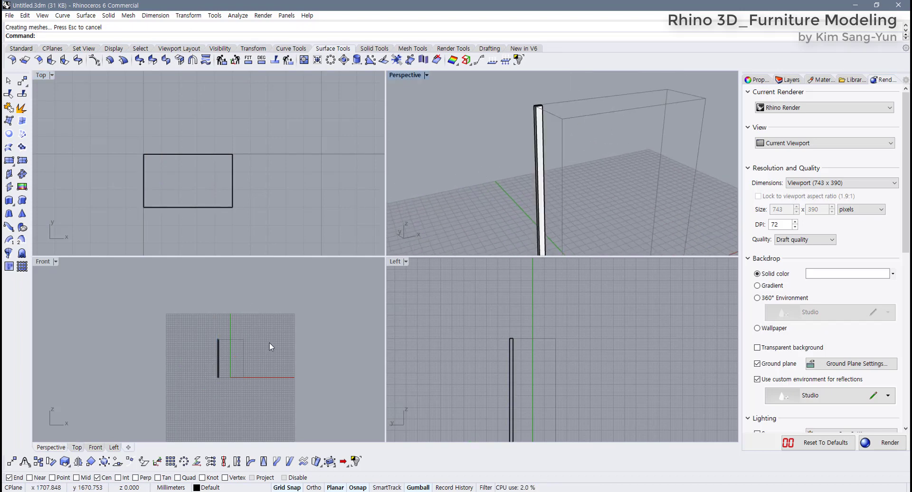
In the maximized Left view, duplicate the leg solid and its profile curve horizontally to the opposite edge of the locked outline
{"action": "double_click", "coordinate": [395, 262]}
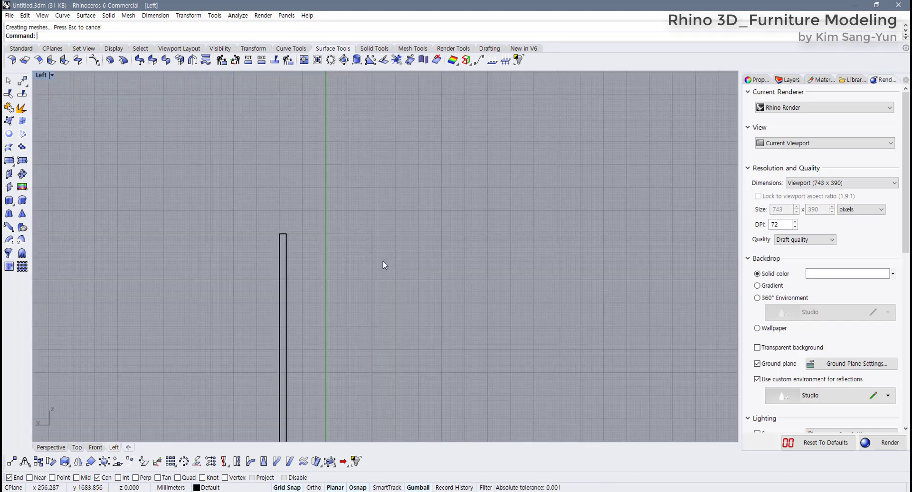
{"action": "left_click_drag", "start_coordinate": [309, 261], "coordinate": [285, 280]}
{"action": "right_click_drag", "start_coordinate": [302, 298], "coordinate": [292, 244]}
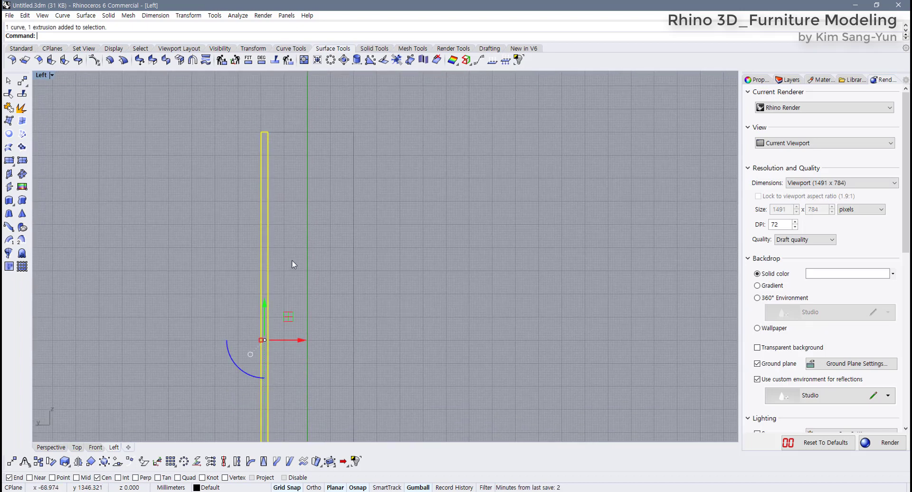
{"action": "scroll", "coordinate": [286, 353], "scroll_direction": "up", "scroll_amount": 1}
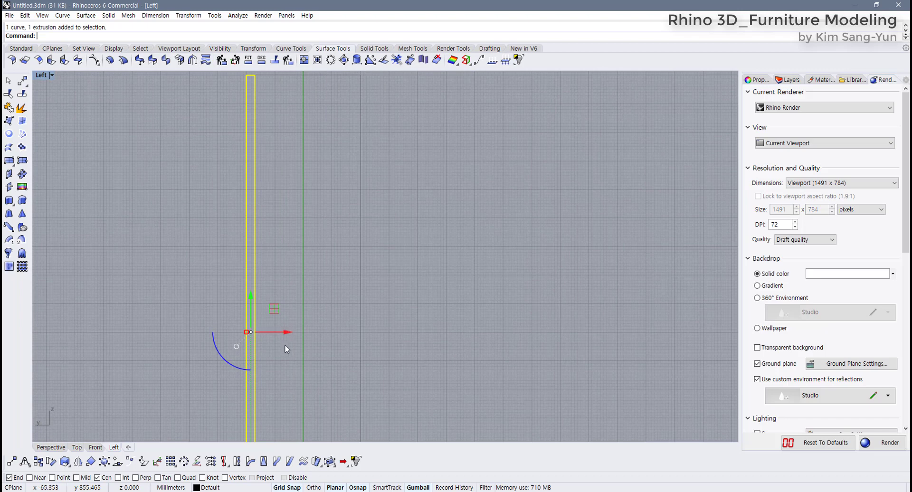
{"action": "left_click_drag", "start_coordinate": [283, 332], "coordinate": [390, 332]}
{"action": "key", "text": "Escape"}
With the Cen snap turned off, draw a 340 × 20 mm rail rectangle between the legs, flush with their tops
{"action": "scroll", "coordinate": [269, 210], "scroll_direction": "up", "scroll_amount": 6}
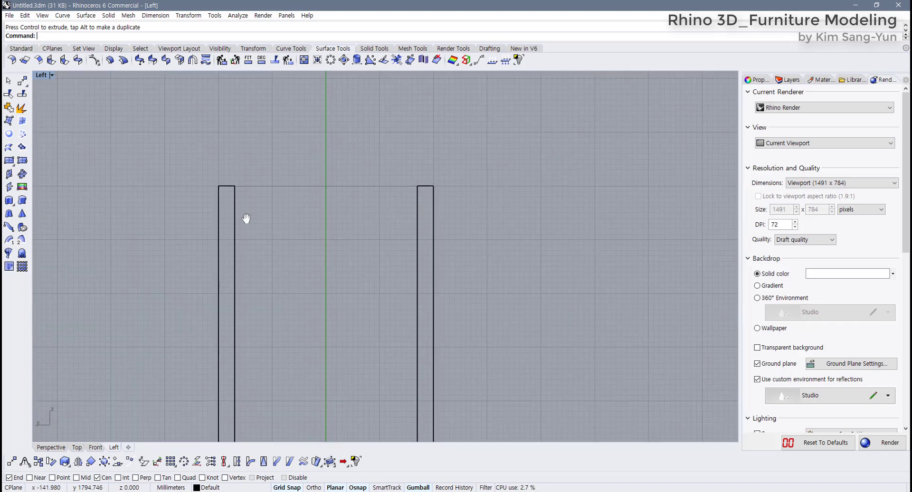
{"action": "right_click_drag", "start_coordinate": [269, 210], "coordinate": [263, 202]}
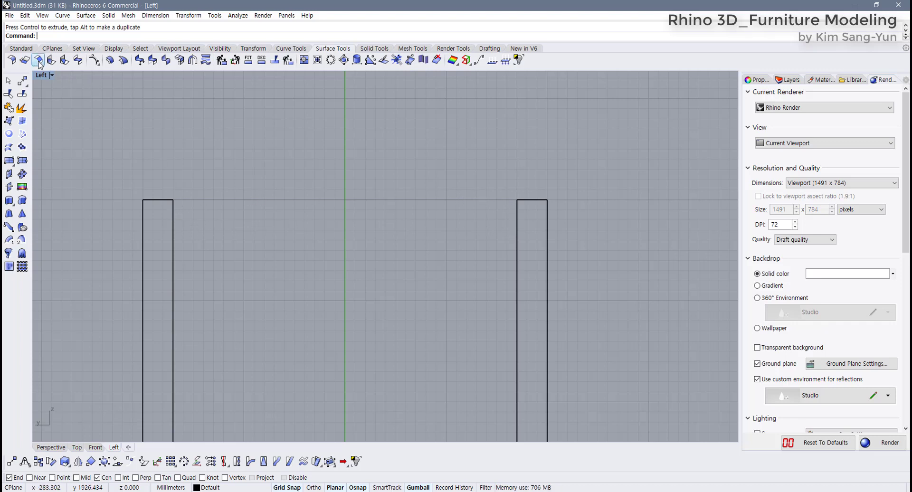
{"action": "left_click", "coordinate": [22, 48]}
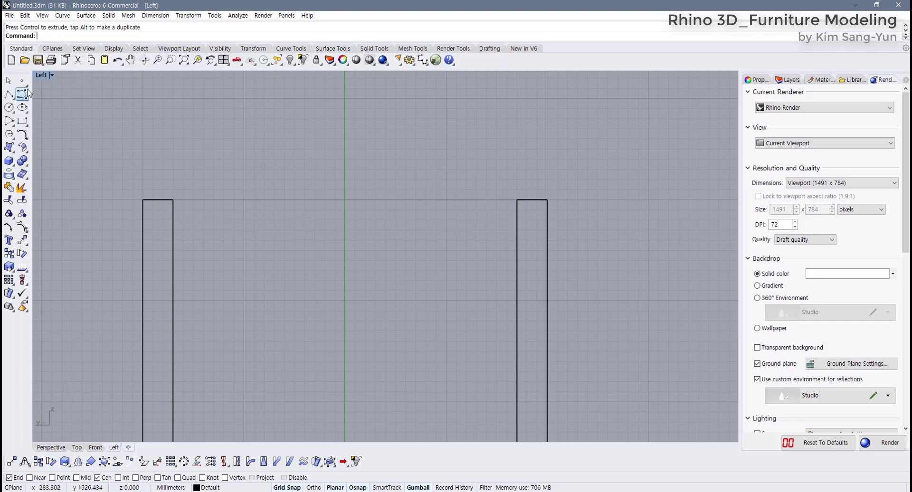
{"action": "left_click", "coordinate": [22, 122]}
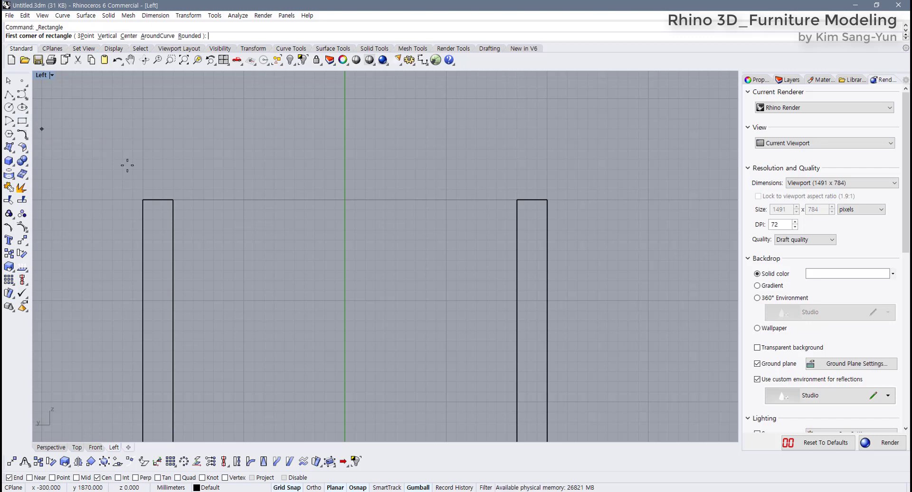
{"action": "left_click", "coordinate": [174, 199]}
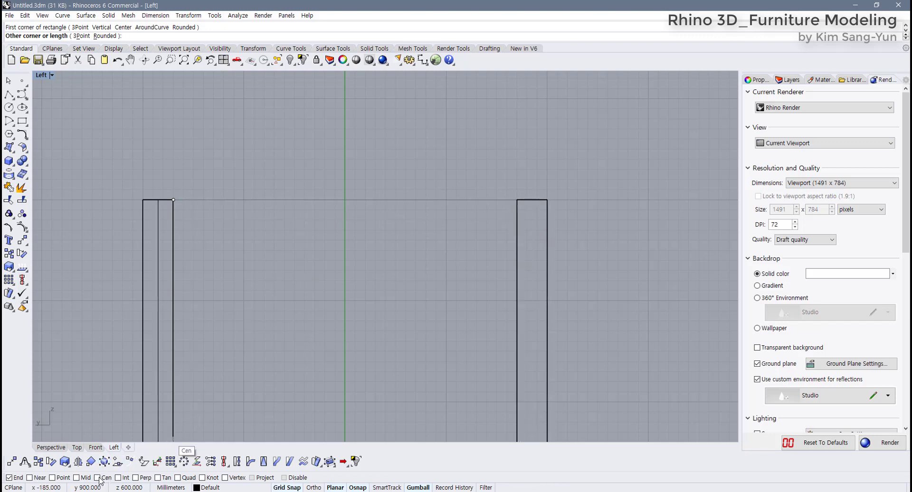
{"action": "left_click", "coordinate": [518, 220]}
Extrude the rail rectangle 50 mm as a capped solid in the same direction as the legs, using the four-view layout
{"action": "left_click", "coordinate": [503, 222]}
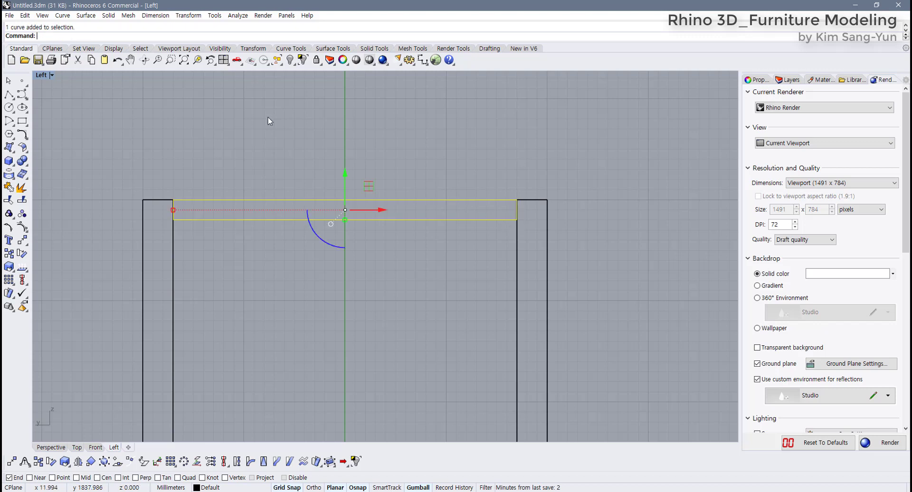
{"action": "double_click", "coordinate": [42, 76]}
{"action": "scroll", "coordinate": [207, 161], "scroll_direction": "down", "scroll_amount": 5}
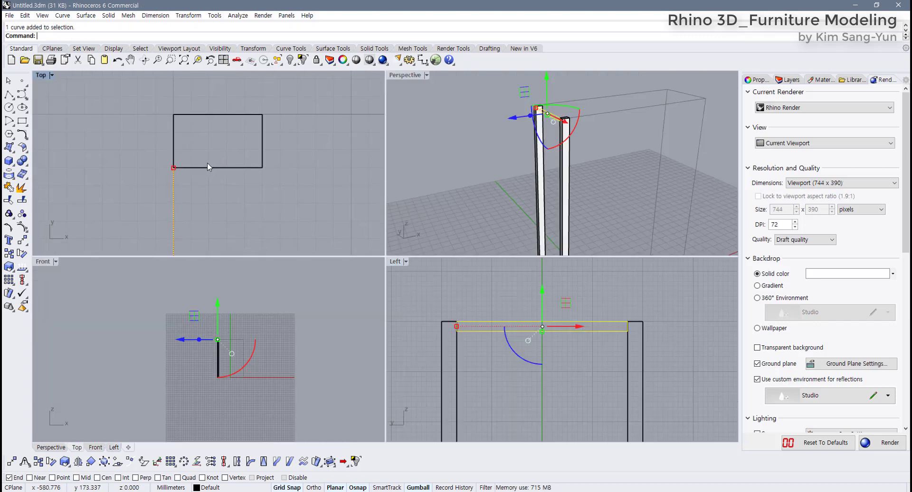
{"action": "scroll", "coordinate": [209, 172], "scroll_direction": "up", "scroll_amount": 3}
{"action": "scroll", "coordinate": [216, 195], "scroll_direction": "down", "scroll_amount": 2}
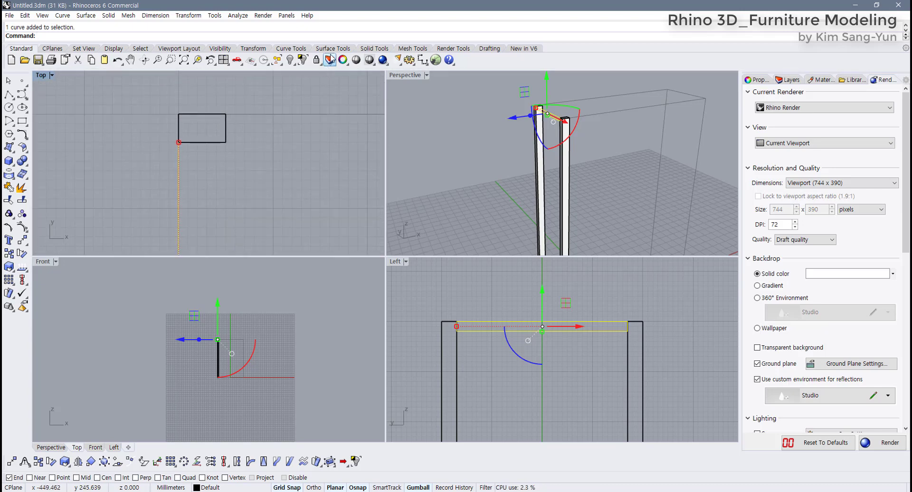
{"action": "left_click", "coordinate": [332, 49]}
{"action": "left_click", "coordinate": [9, 201]}
{"action": "left_click", "coordinate": [152, 37]}
{"action": "left_click", "coordinate": [151, 37]}
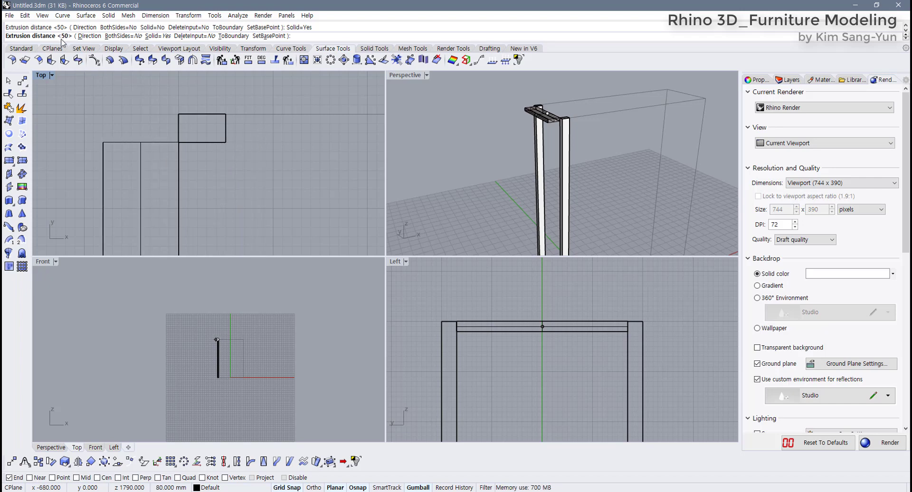
{"action": "left_click", "coordinate": [261, 148]}
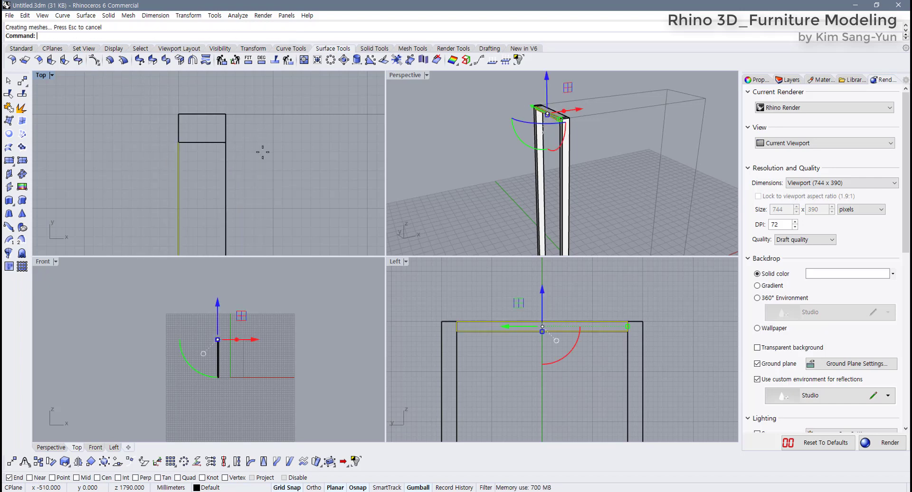
Select the solid top rail without its profile curve and maximize the Left view with the full height of the legs framed
{"action": "left_click", "coordinate": [629, 178]}
{"action": "right_click_drag", "start_coordinate": [629, 178], "coordinate": [577, 101]}
{"action": "left_click", "coordinate": [585, 121]}
{"action": "key", "text": "Escape"}
{"action": "left_click", "coordinate": [577, 98]}
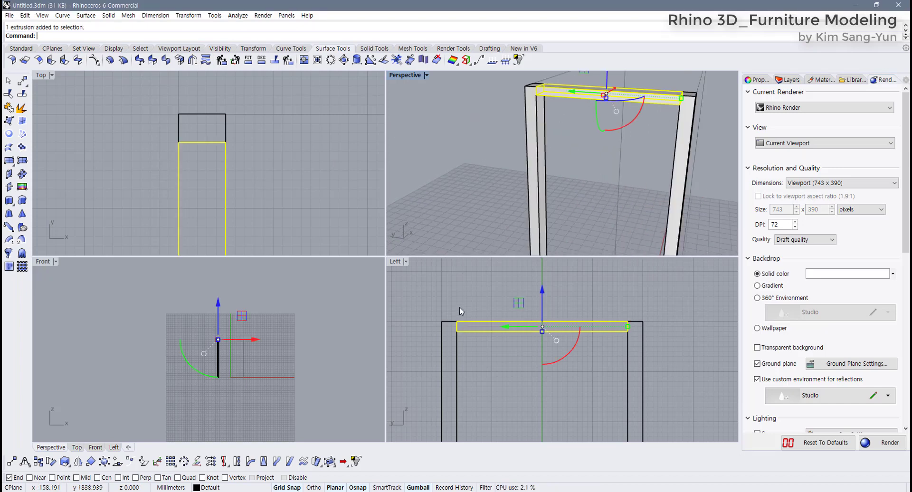
{"action": "double_click", "coordinate": [395, 262]}
{"action": "scroll", "coordinate": [380, 275], "scroll_direction": "down", "scroll_amount": 5}
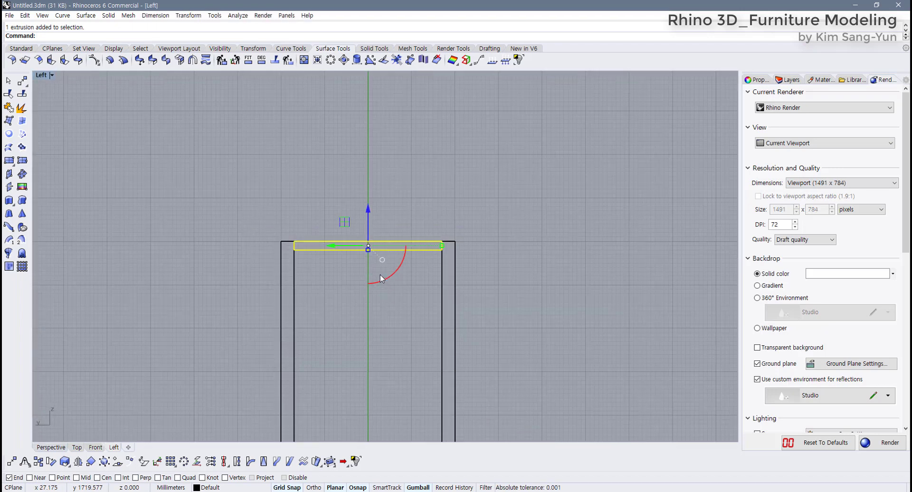
{"action": "right_click_drag", "start_coordinate": [391, 306], "coordinate": [281, 239]}
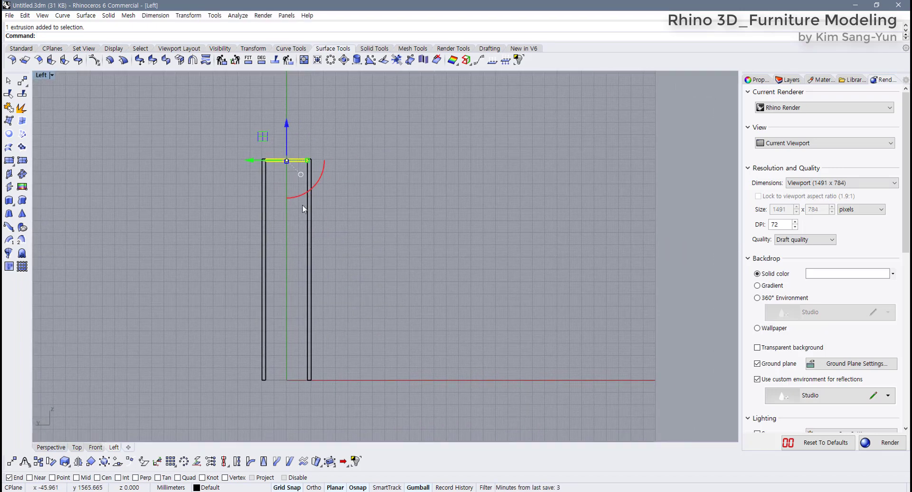
{"action": "right_click_drag", "start_coordinate": [281, 195], "coordinate": [274, 208]}
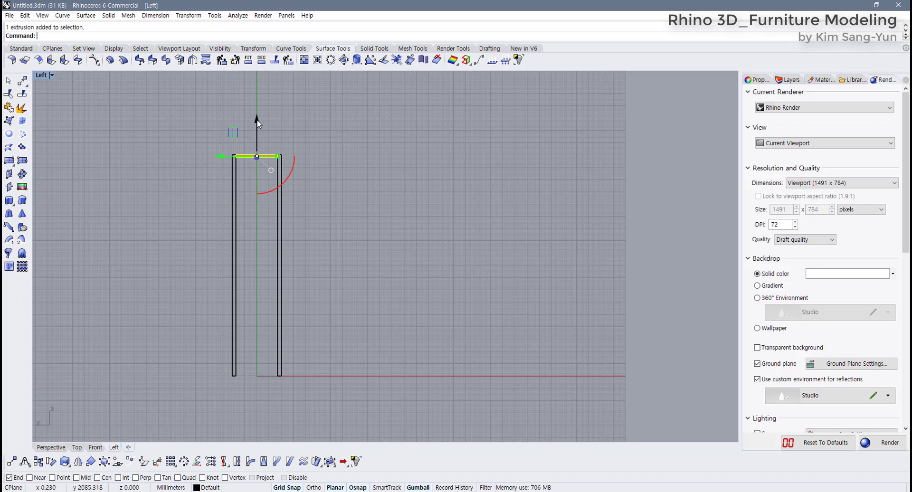
{"action": "scroll", "coordinate": [261, 125], "scroll_direction": "up", "scroll_amount": 5}
{"action": "scroll", "coordinate": [261, 140], "scroll_direction": "down", "scroll_amount": 3}
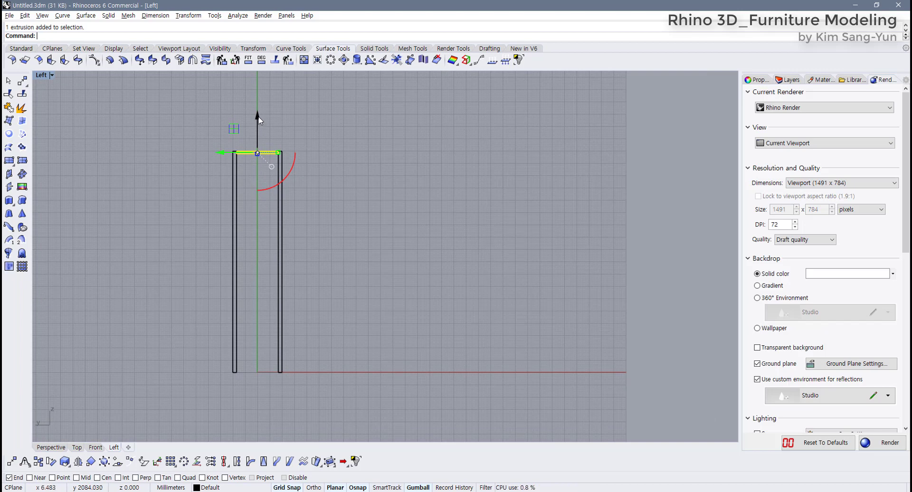
Try to move the top rail vertically by 160 mm with the gumball, and undo the move
{"action": "left_click", "coordinate": [258, 118]}
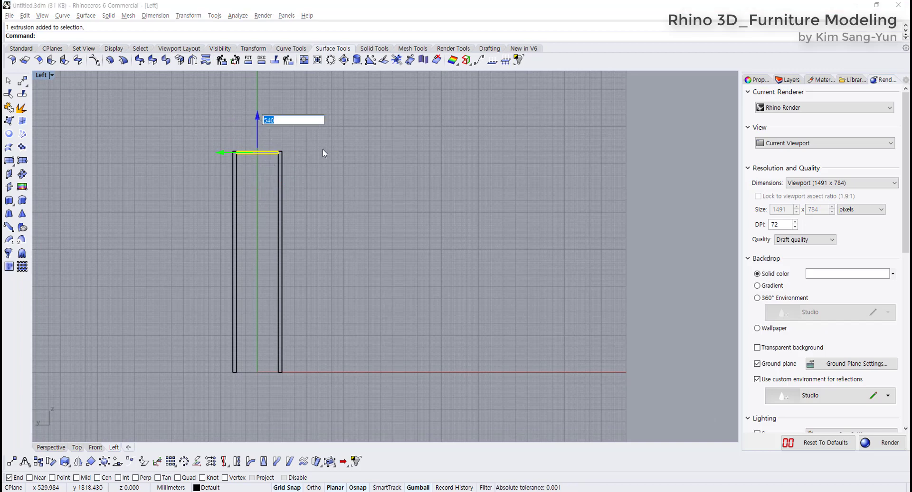
{"action": "type", "text": "160"}
{"action": "key", "text": "Return"}
{"action": "key", "text": "ctrl+z"}
Copy the solid top rail 160 mm straight down between the legs, leaving its profile curve out of the selection
{"action": "left_click", "coordinate": [260, 152]}
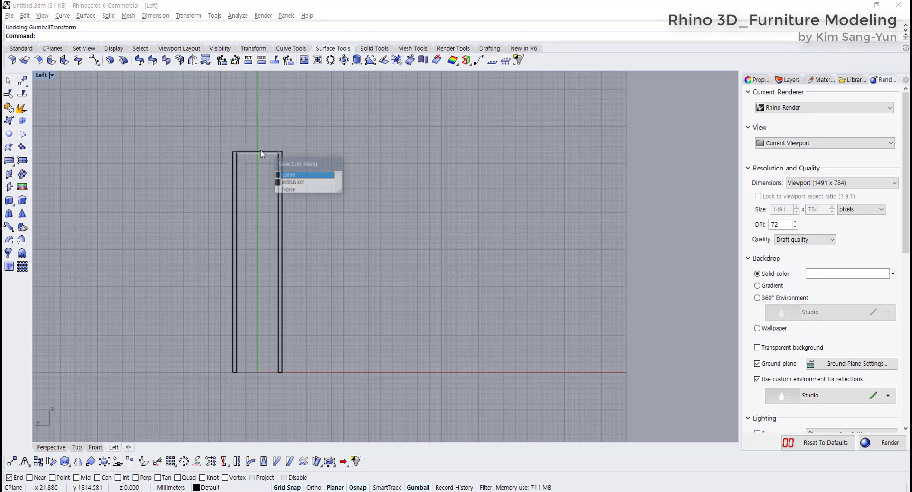
{"action": "left_click", "coordinate": [306, 183]}
{"action": "left_click", "coordinate": [258, 119]}
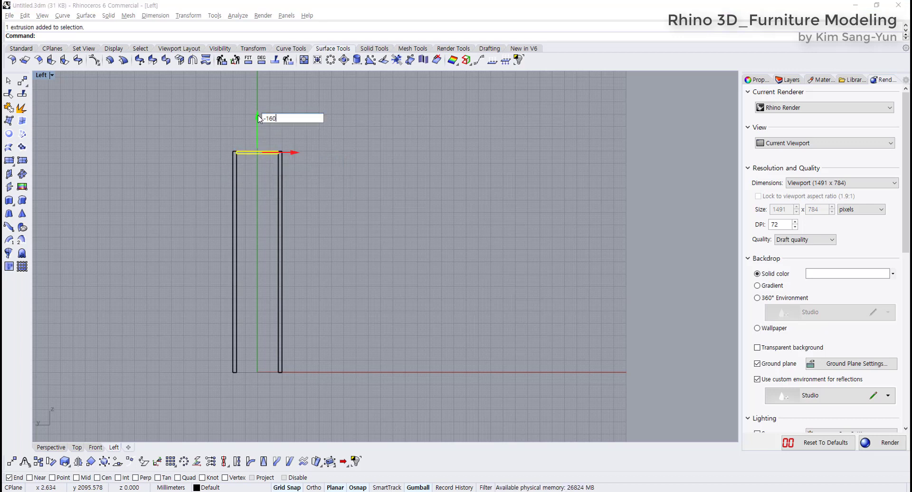
{"action": "key", "text": "Return"}
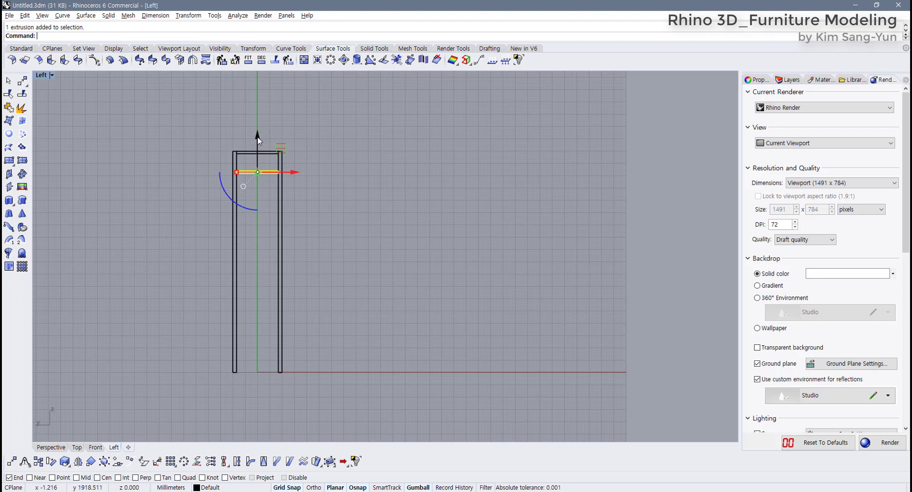
Make two more rail copies below the second rail, each 540 mm lower than the previous one
{"action": "left_click", "coordinate": [258, 138]}
{"action": "key", "text": "BackSpace"}
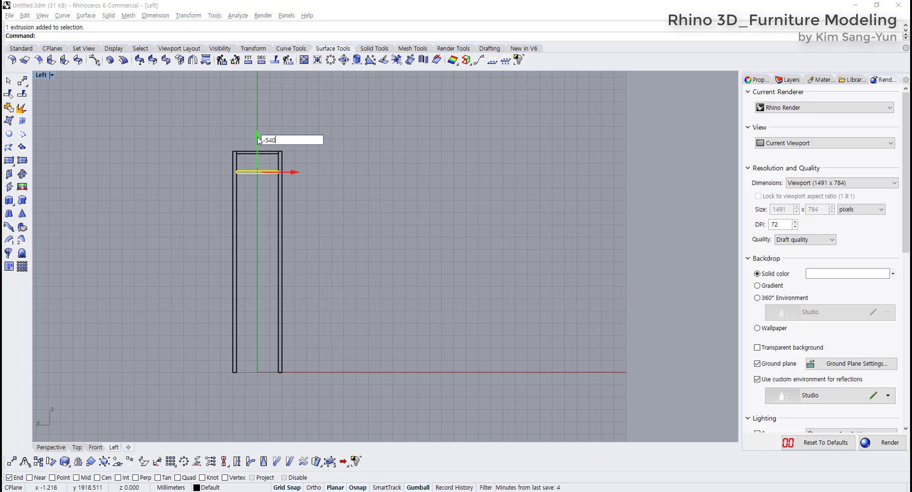
{"action": "key", "text": "Return"}
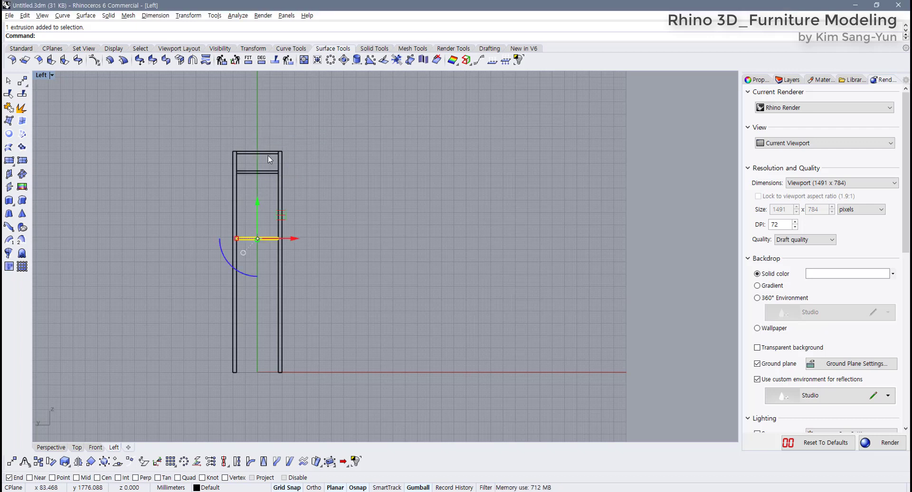
{"action": "left_click", "coordinate": [258, 203]}
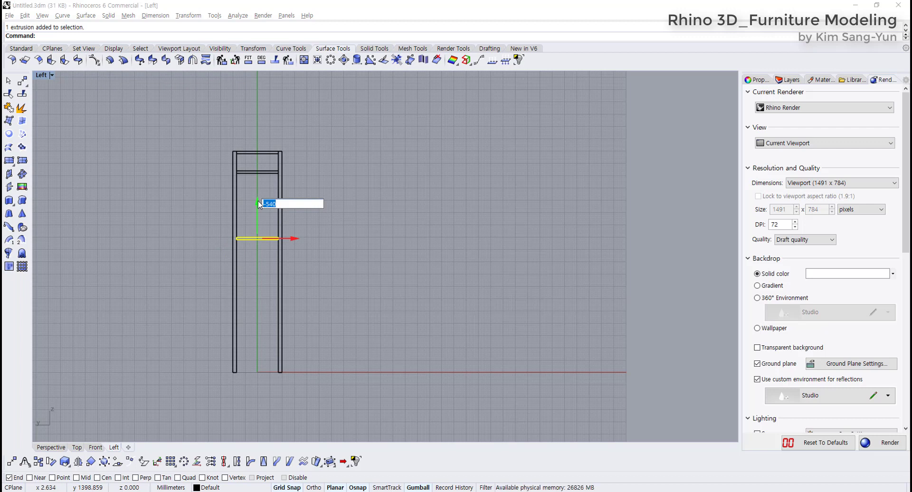
{"action": "key", "text": "Return"}
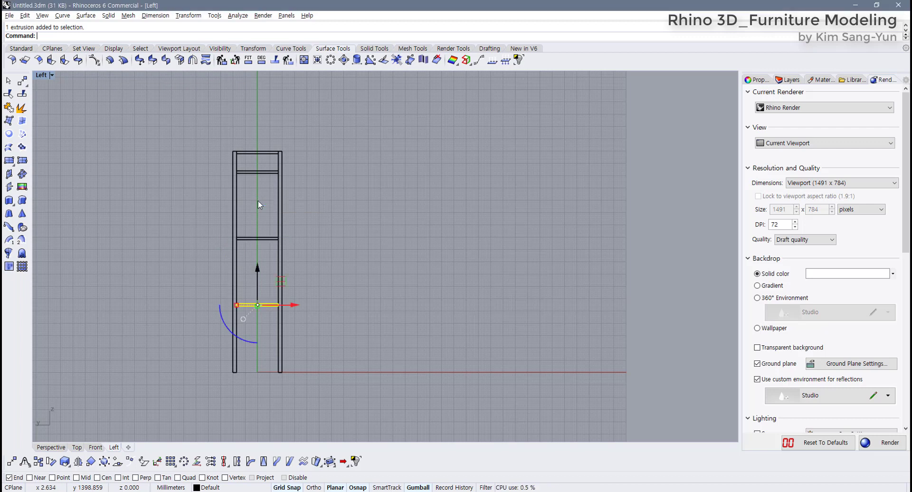
Copy the lowest rail down to the foot of the legs, flush with their bottom ends
{"action": "scroll", "coordinate": [296, 304], "scroll_direction": "up", "scroll_amount": 2}
{"action": "scroll", "coordinate": [290, 264], "scroll_direction": "up", "scroll_amount": 1}
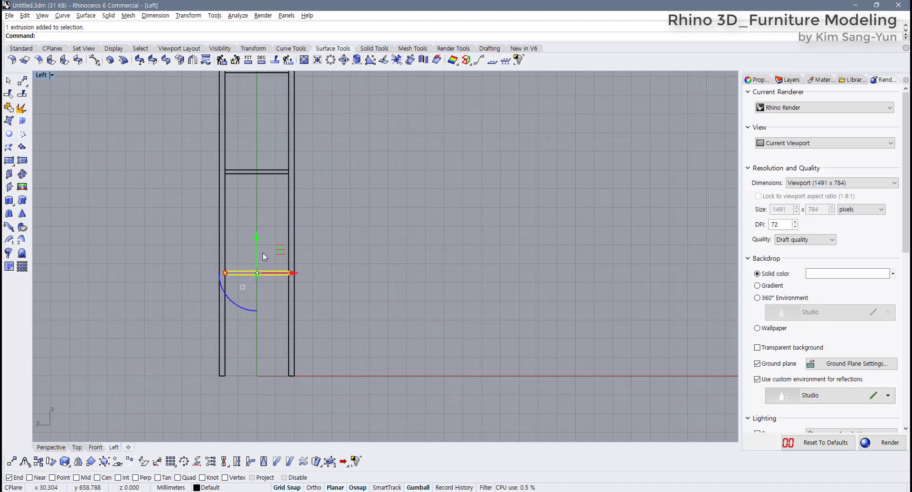
{"action": "left_click_drag", "start_coordinate": [257, 238], "coordinate": [257, 342]}
{"action": "left_click", "coordinate": [341, 329]}
{"action": "scroll", "coordinate": [314, 352], "scroll_direction": "down", "scroll_amount": 3}
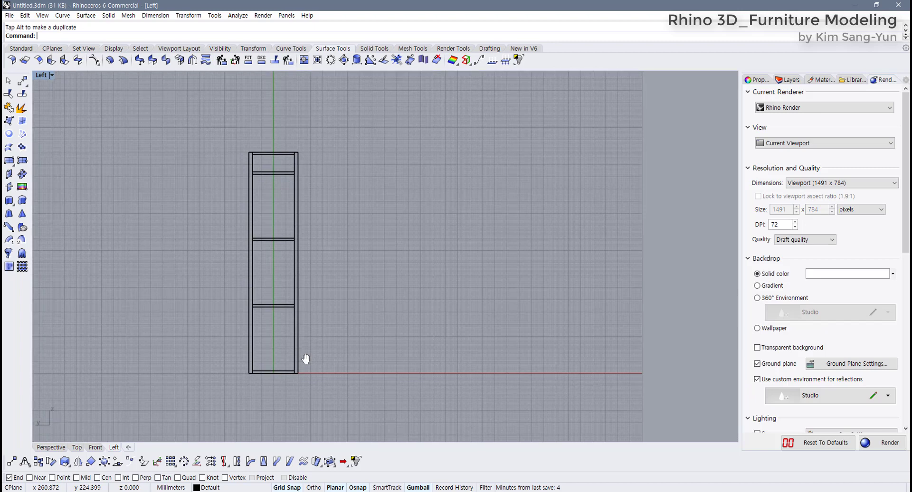
Examine the side frame's legs and rails from several angles in the maximized Perspective view
{"action": "double_click", "coordinate": [41, 75]}
{"action": "scroll", "coordinate": [509, 187], "scroll_direction": "down", "scroll_amount": 2}
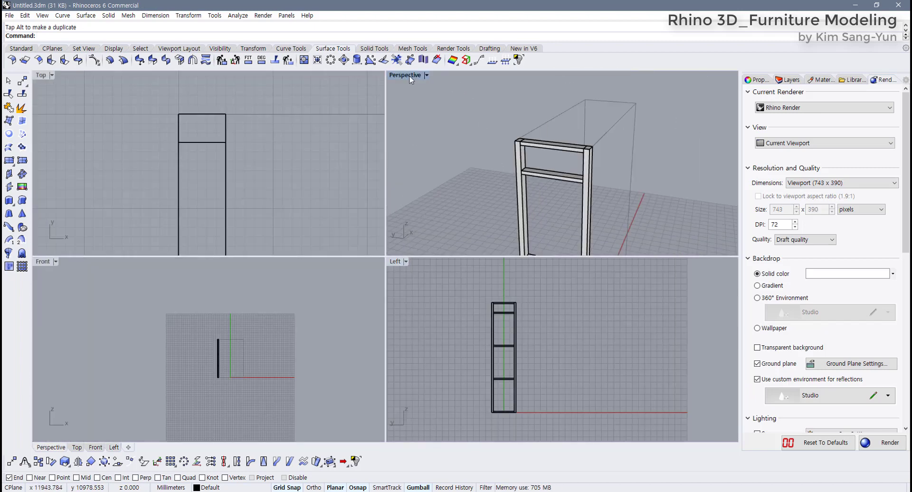
{"action": "double_click", "coordinate": [408, 81]}
{"action": "right_click_drag", "start_coordinate": [408, 88], "coordinate": [368, 184]}
{"action": "left_click", "coordinate": [368, 184]}
{"action": "left_click", "coordinate": [309, 145]}
{"action": "left_click_drag", "start_coordinate": [304, 95], "coordinate": [399, 397]}
{"action": "left_click", "coordinate": [416, 238]}
{"action": "scroll", "coordinate": [343, 149], "scroll_direction": "up", "scroll_amount": 5}
{"action": "scroll", "coordinate": [328, 98], "scroll_direction": "up", "scroll_amount": 8}
{"action": "left_click", "coordinate": [313, 102]}
{"action": "scroll", "coordinate": [280, 98], "scroll_direction": "down", "scroll_amount": 15}
{"action": "right_click_drag", "start_coordinate": [225, 136], "coordinate": [293, 132]}
Select all legs, rails and profile curves of the side frame and group them
{"action": "left_click_drag", "start_coordinate": [289, 114], "coordinate": [378, 392]}
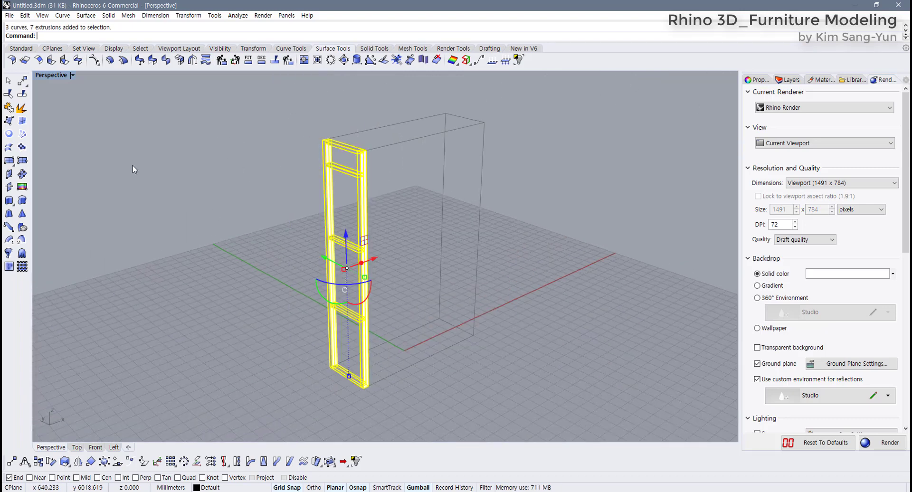
{"action": "left_click", "coordinate": [21, 48]}
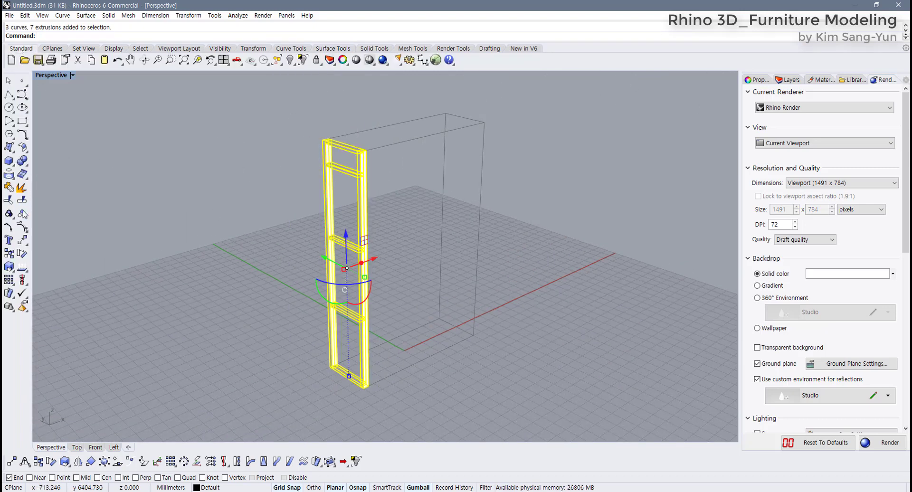
{"action": "left_click", "coordinate": [10, 214]}
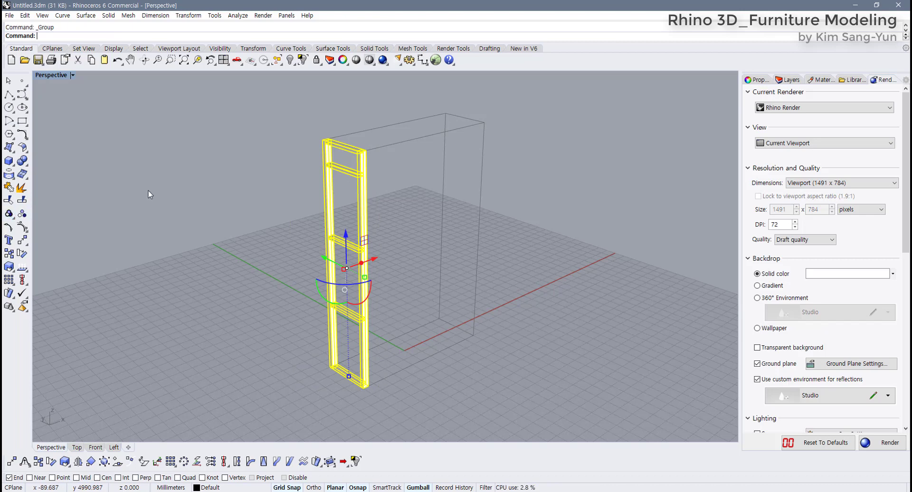
Copy the grouped side frame horizontally in the Front view to the opposite end of the outline, flush with its edge
{"action": "right_click_drag", "start_coordinate": [387, 257], "coordinate": [413, 243]}
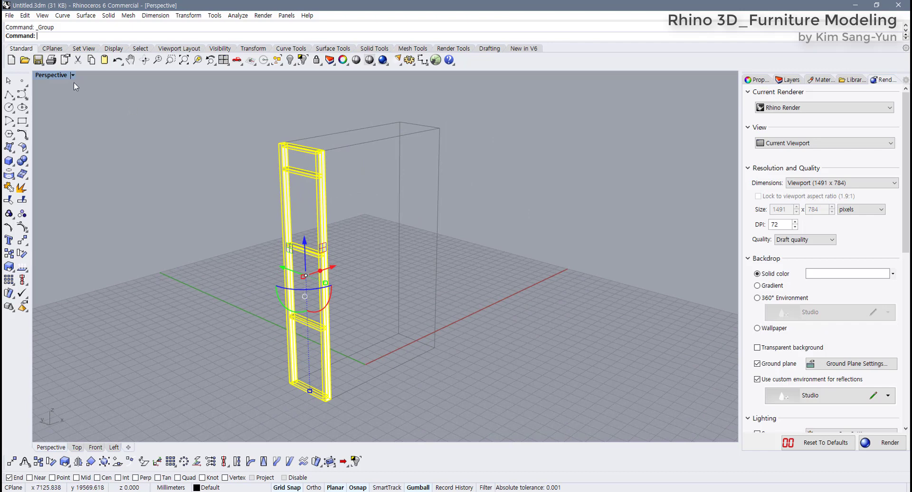
{"action": "double_click", "coordinate": [61, 76]}
{"action": "scroll", "coordinate": [233, 342], "scroll_direction": "up", "scroll_amount": 4}
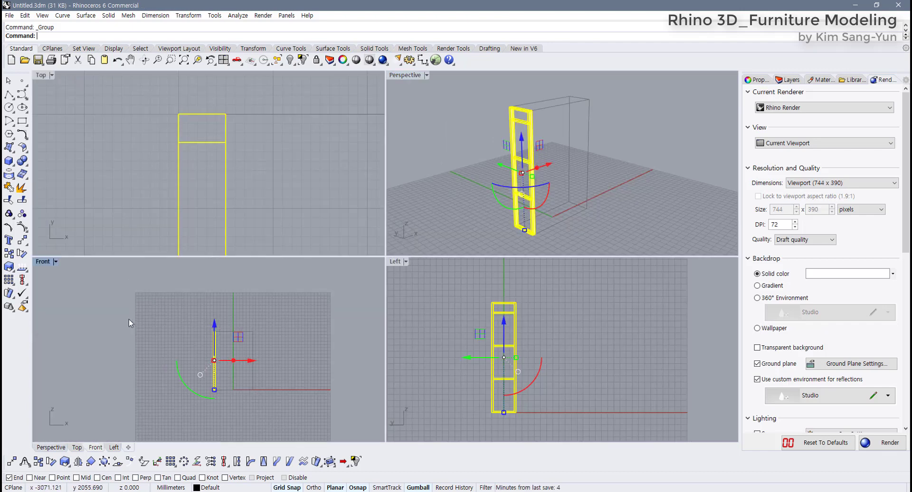
{"action": "double_click", "coordinate": [43, 264]}
{"action": "scroll", "coordinate": [375, 309], "scroll_direction": "up", "scroll_amount": 3}
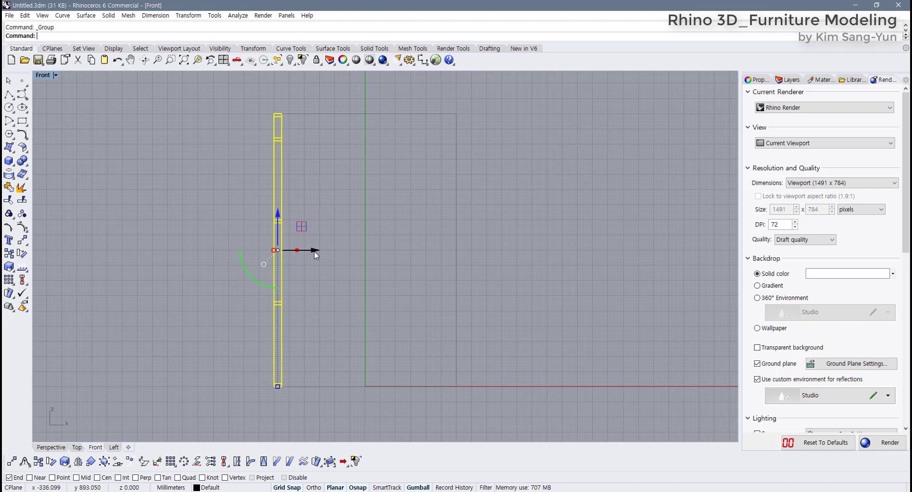
{"action": "left_click_drag", "start_coordinate": [313, 255], "coordinate": [406, 260]}
{"action": "left_click_drag", "start_coordinate": [481, 267], "coordinate": [488, 268]}
{"action": "scroll", "coordinate": [488, 268], "scroll_direction": "up", "scroll_amount": 2}
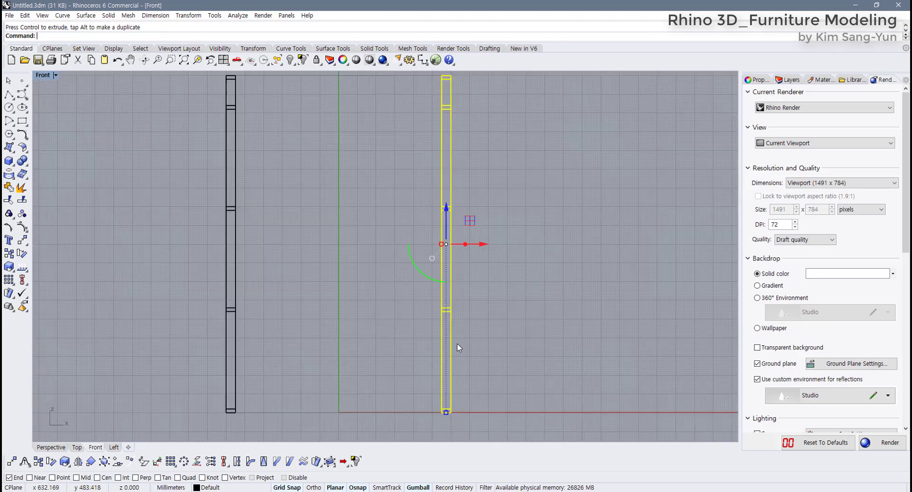
{"action": "left_click", "coordinate": [364, 292]}
{"action": "double_click", "coordinate": [45, 76]}
{"action": "right_click_drag", "start_coordinate": [491, 168], "coordinate": [611, 164]}
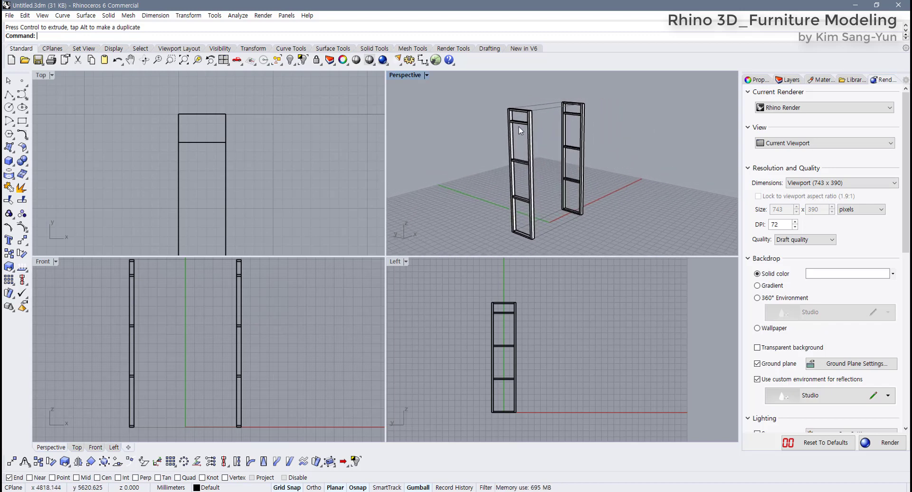
Maximize the Left view with the two upper rails of the side frame shown close up
{"action": "double_click", "coordinate": [398, 262]}
{"action": "scroll", "coordinate": [237, 266], "scroll_direction": "up", "scroll_amount": 6}
{"action": "scroll", "coordinate": [215, 297], "scroll_direction": "up", "scroll_amount": 4}
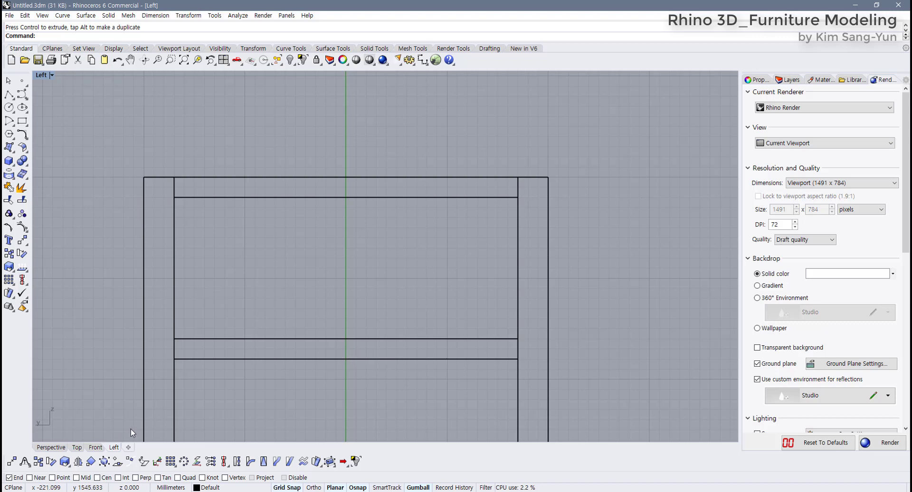
{"action": "left_click", "coordinate": [22, 122]}
{"action": "scroll", "coordinate": [171, 228], "scroll_direction": "up", "scroll_amount": 3}
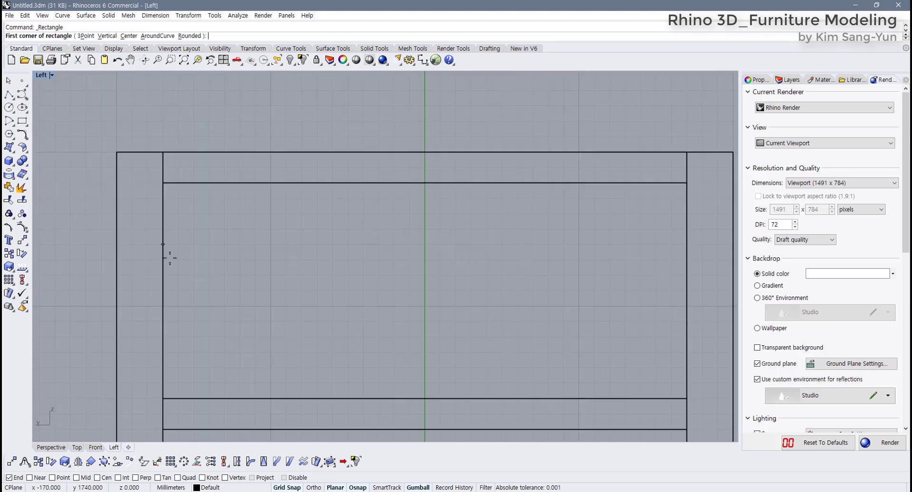
{"action": "left_click", "coordinate": [172, 212]}
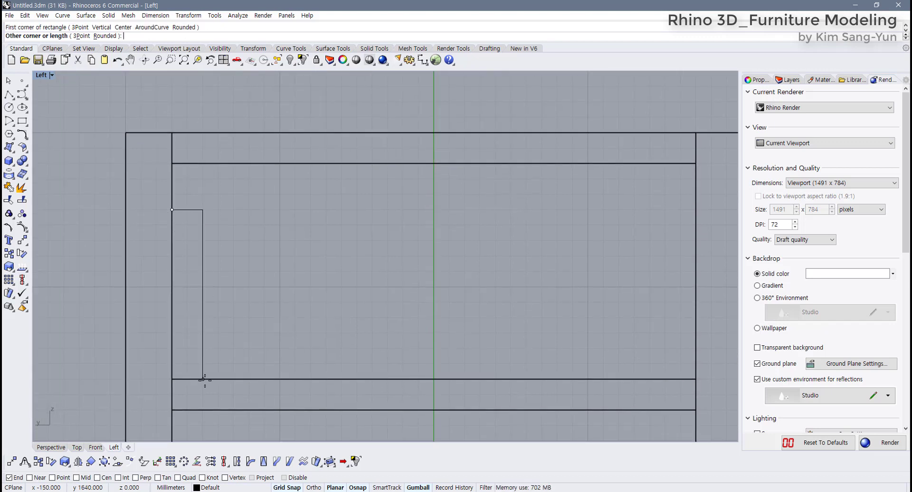
{"action": "key", "text": "Escape"}
Start a rectangle in the gap between the two upper rails of the side frame
{"action": "key", "text": "Return"}
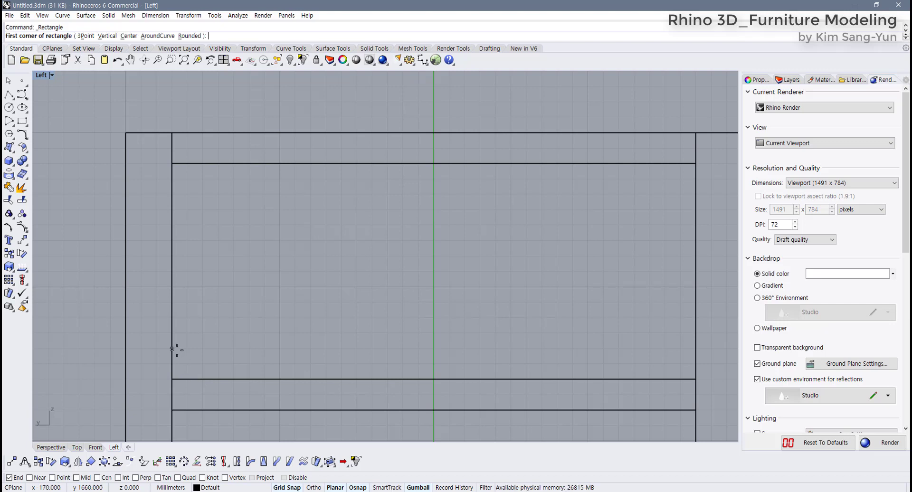